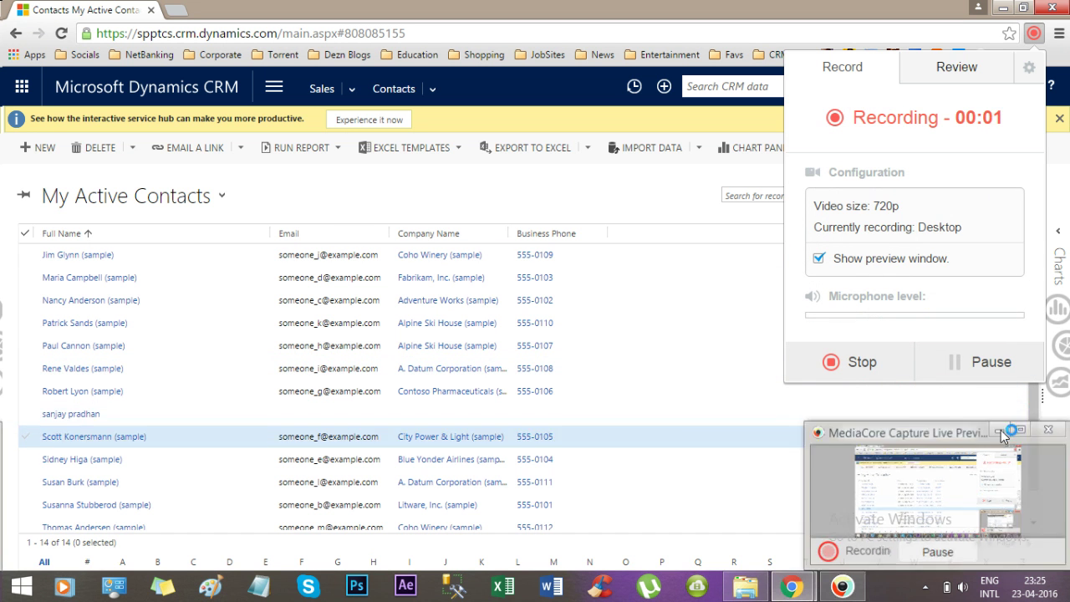
# Bring the CRM contacts browser window back to the foreground.
pyautogui.click(1001, 429)
pyautogui.click(1035, 35)
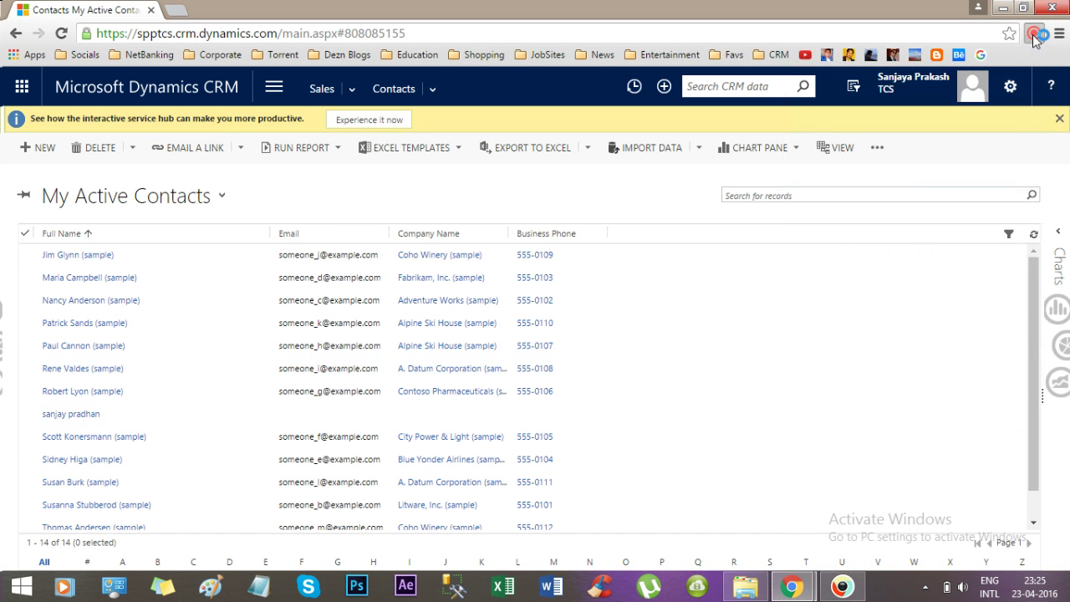
pyautogui.click(1003, 7)
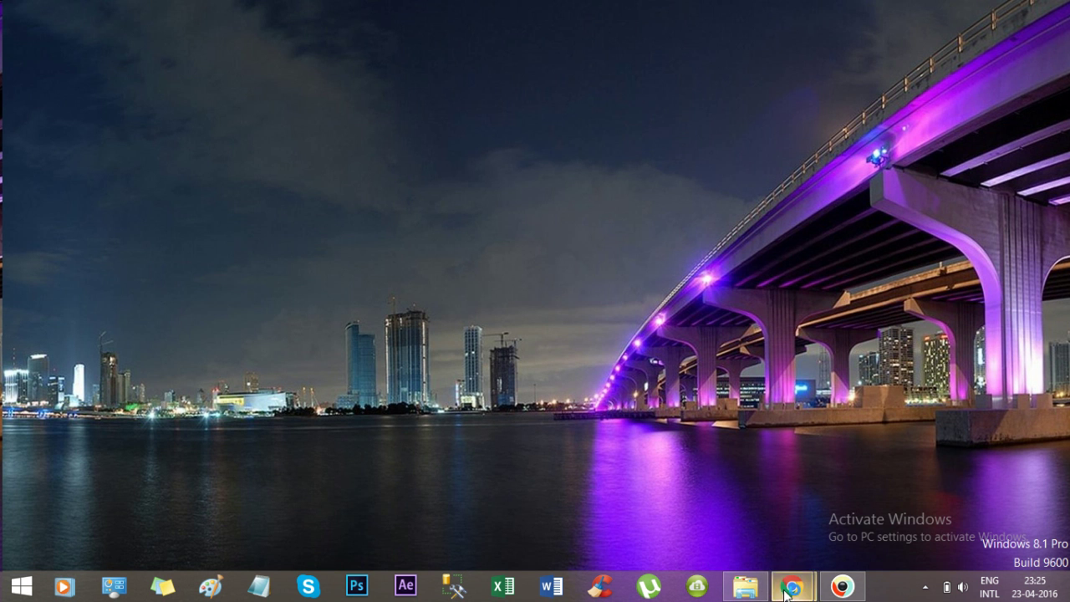
pyautogui.moveTo(790, 589)
pyautogui.click(694, 501)
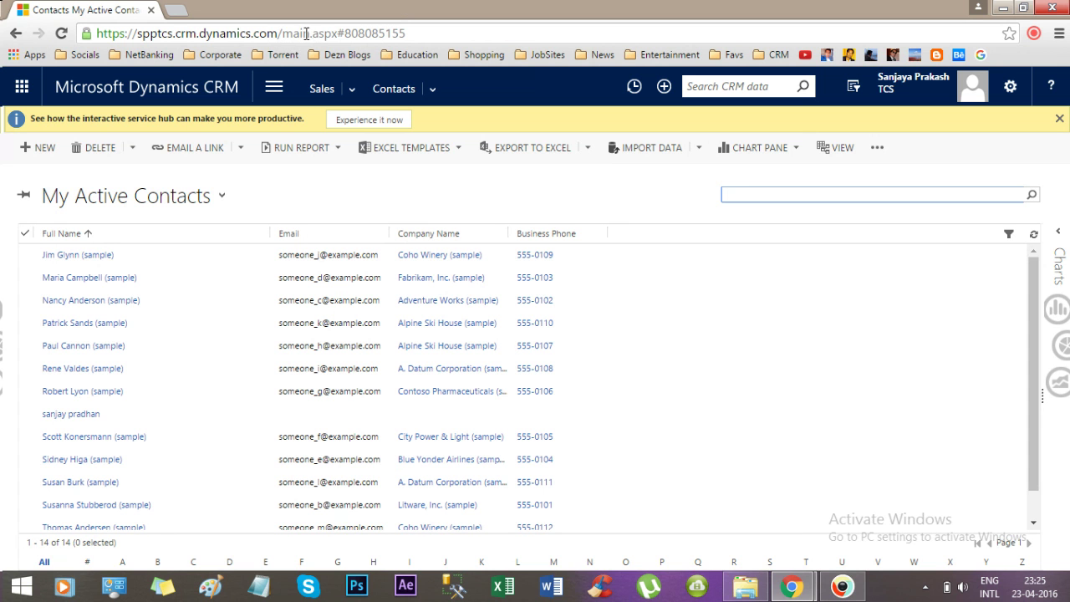
# Remove the #808085155 fragment from the address and reload the CRM main page.
pyautogui.moveTo(338, 30); pyautogui.dragTo(466, 31)
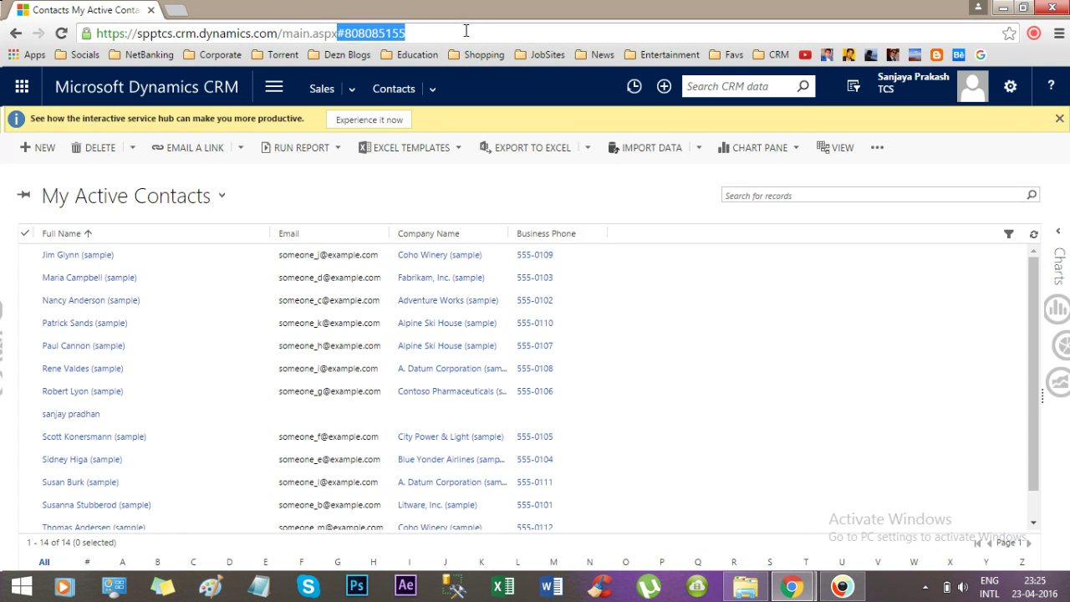
pyautogui.press('BackSpace')
pyautogui.press('Return')
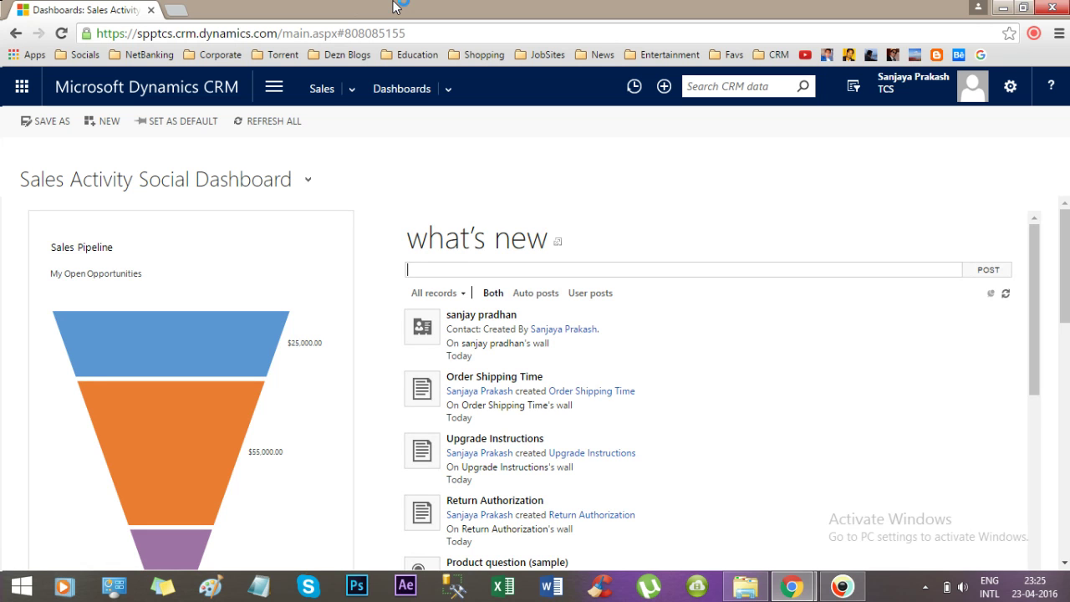
# Open Contacts from the Sales menu and start a new blank contact.
pyautogui.click(330, 90)
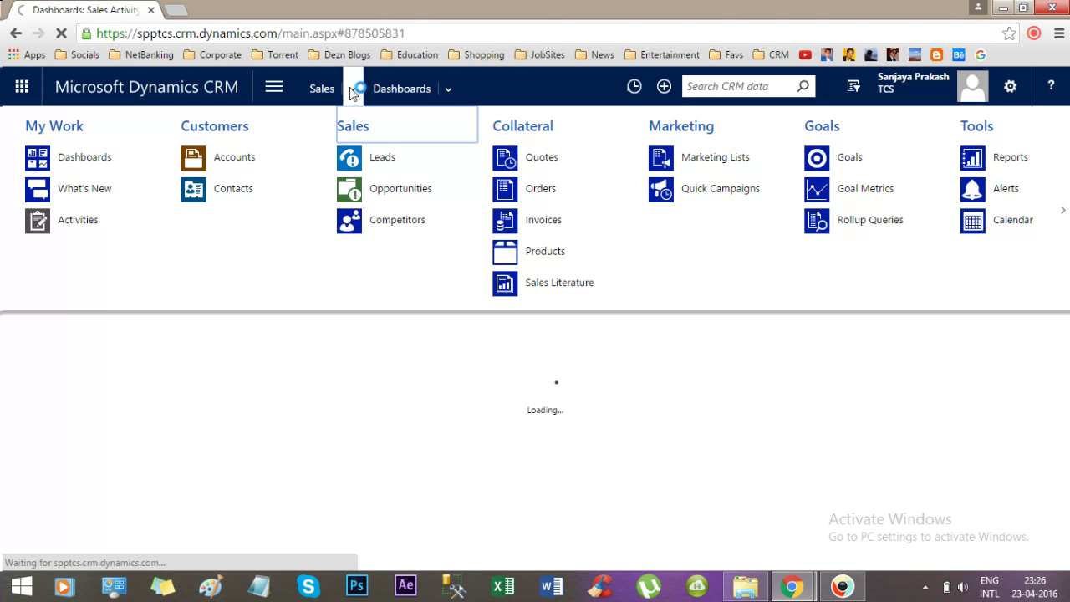
pyautogui.click(226, 190)
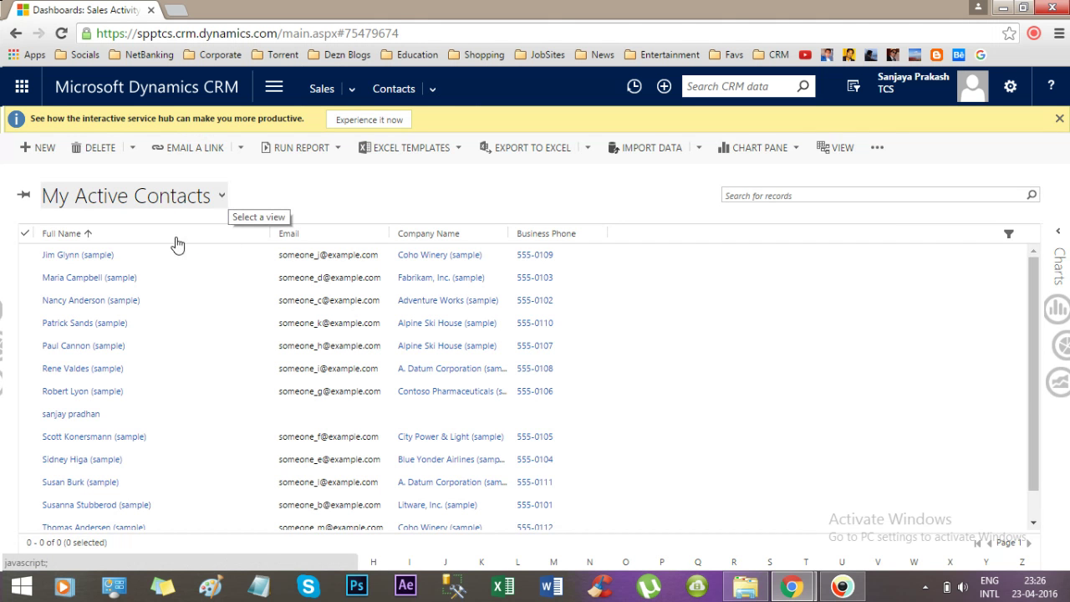
pyautogui.click(39, 152)
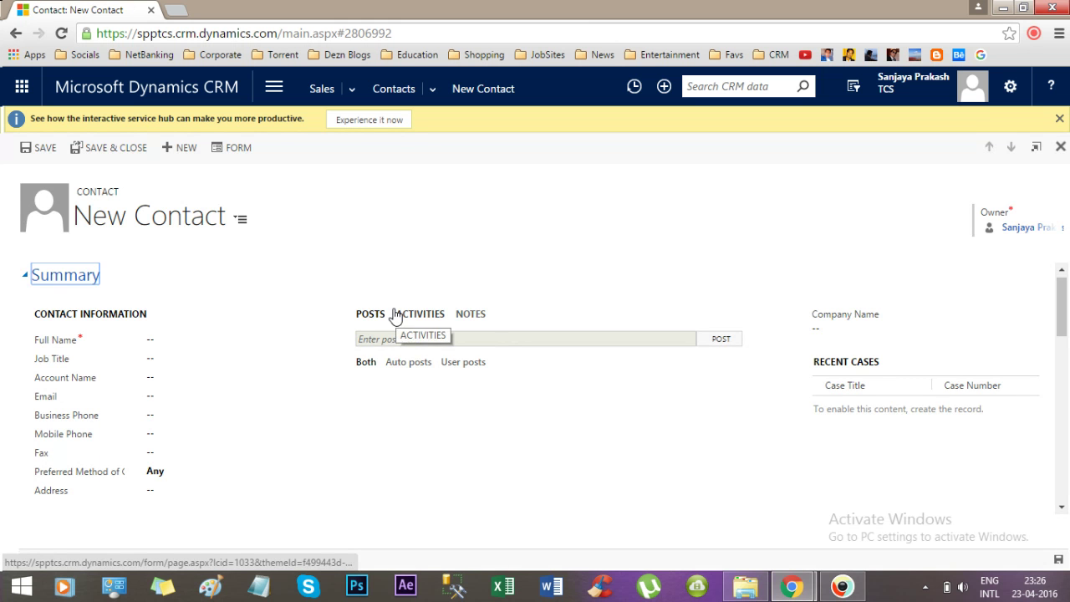
# Enter the contact's first and last name in the Full Name flyout and save the record.
pyautogui.click(148, 343)
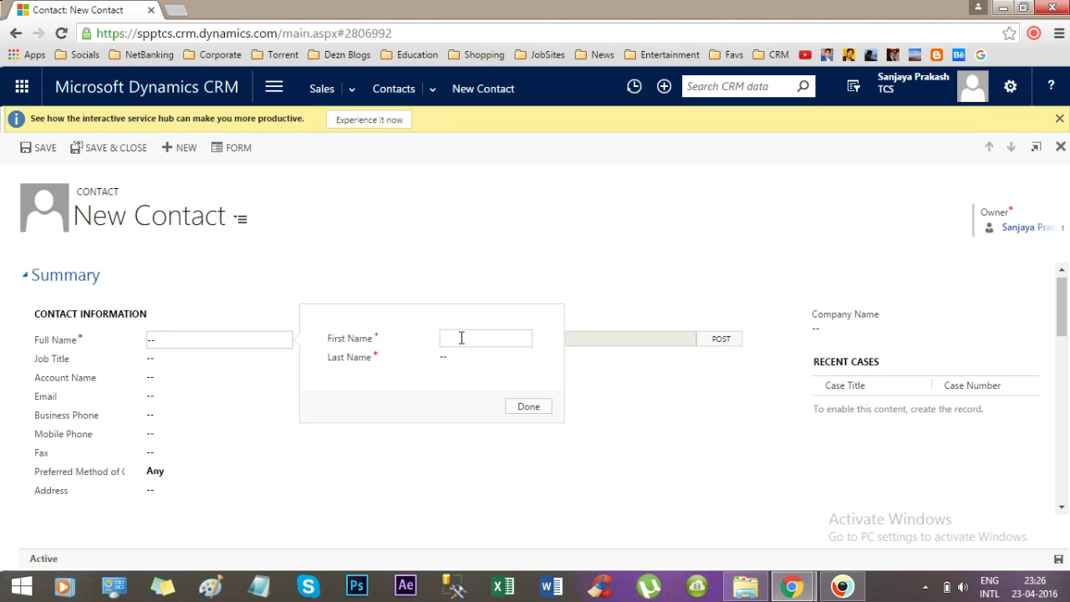
pyautogui.click(453, 363)
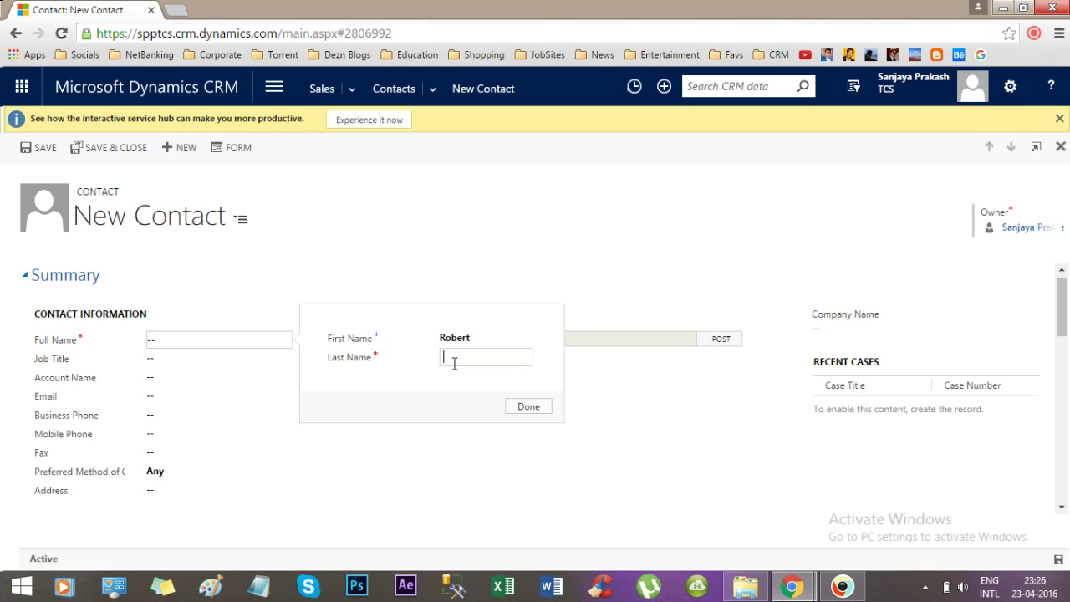
pyautogui.write('Ness')
pyautogui.press('BackSpace')
pyautogui.press('BackSpace')
pyautogui.press('BackSpace')
pyautogui.press('BackSpace')
pyautogui.click(524, 406)
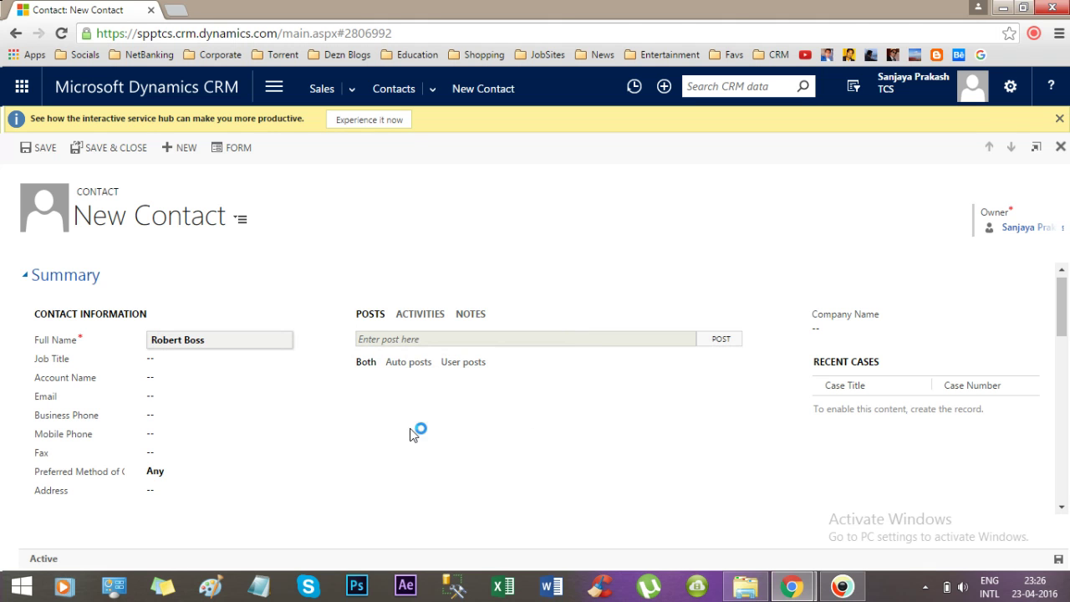
pyautogui.click(41, 150)
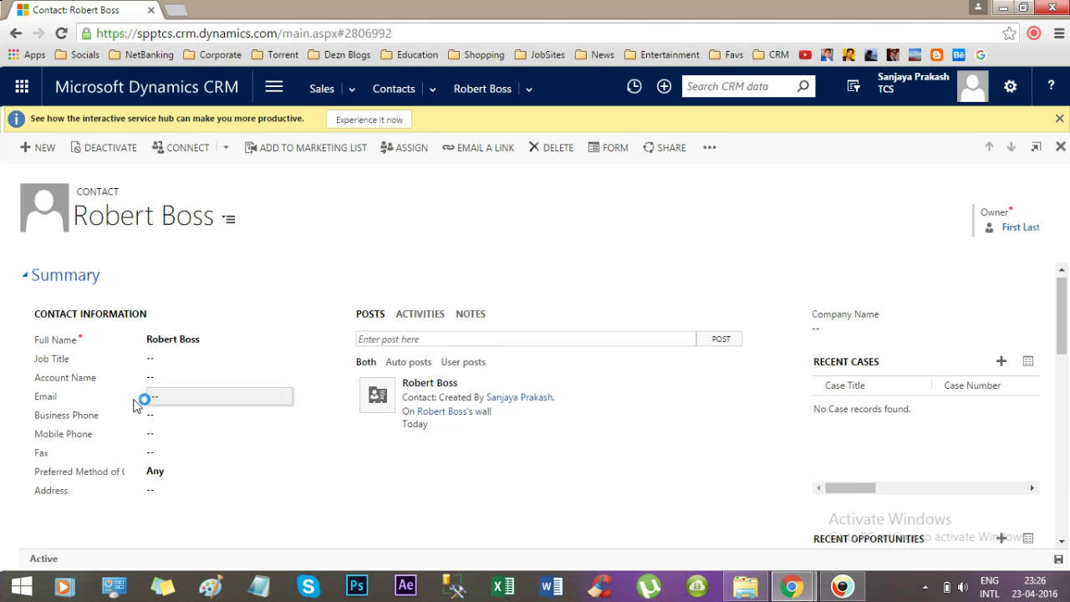
pyautogui.click(161, 394)
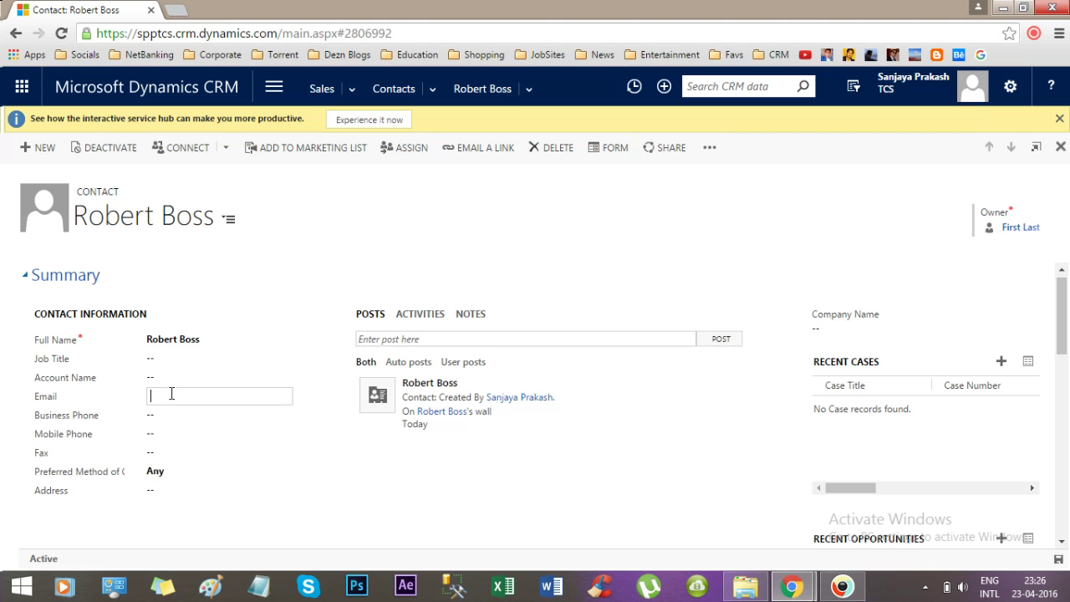
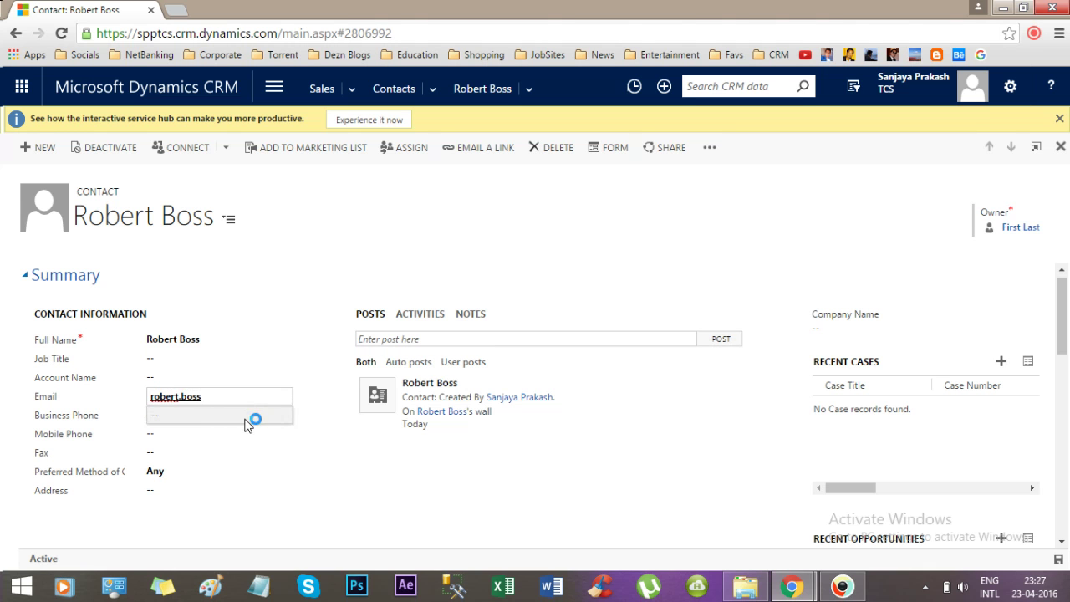
pyautogui.click(314, 424)
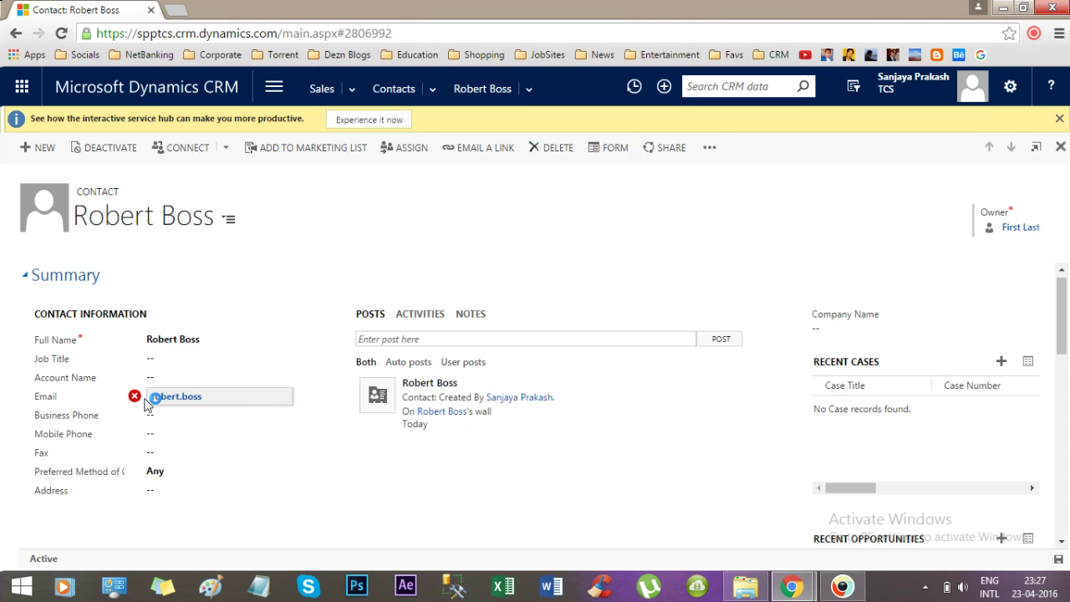
pyautogui.moveTo(133, 396)
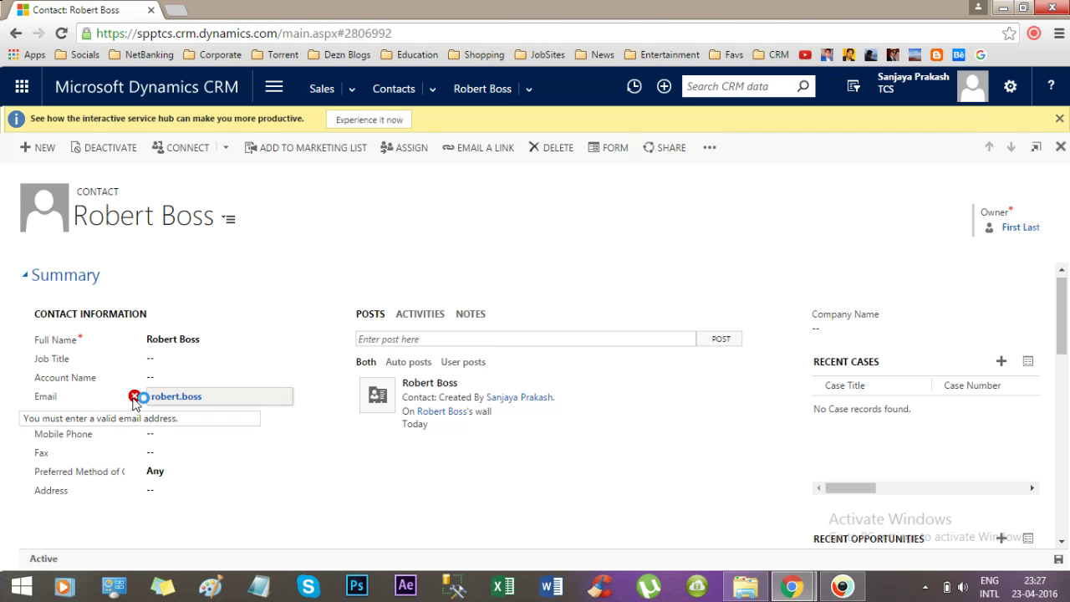
pyautogui.click(224, 395)
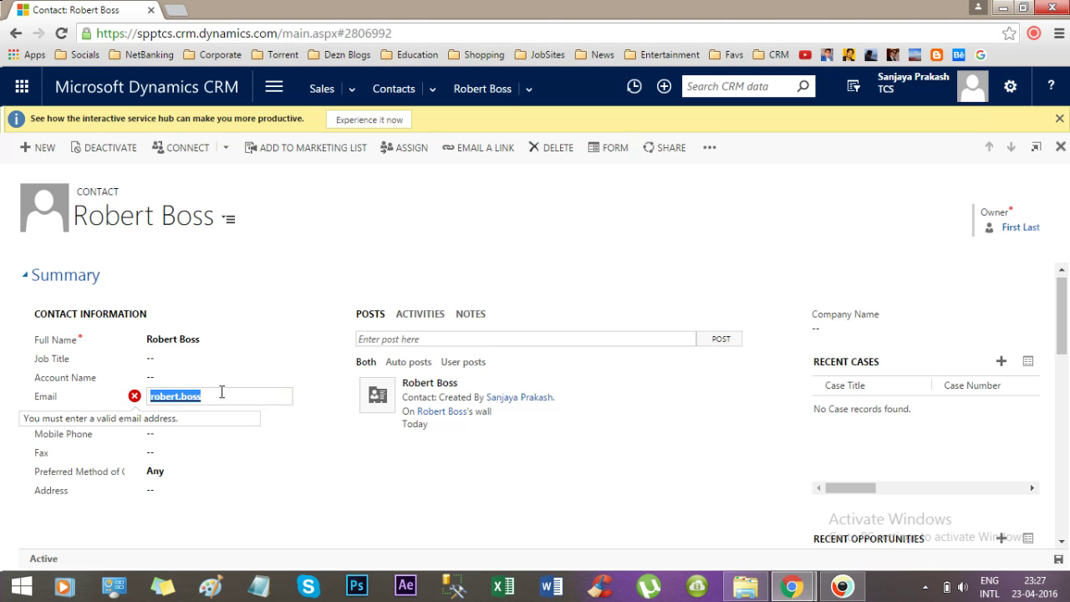
pyautogui.click(231, 394)
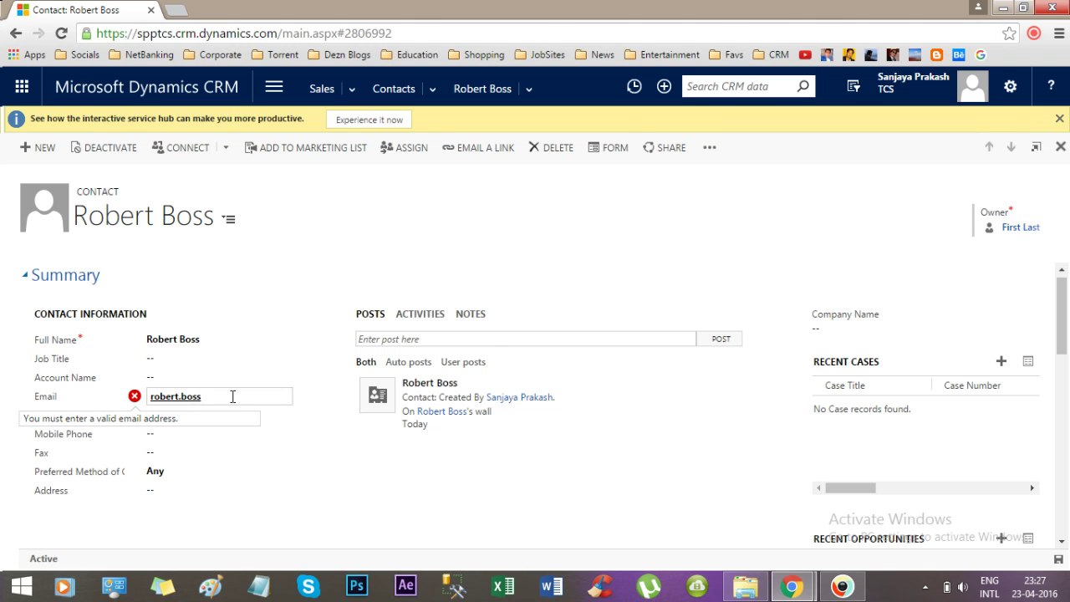
pyautogui.click(317, 433)
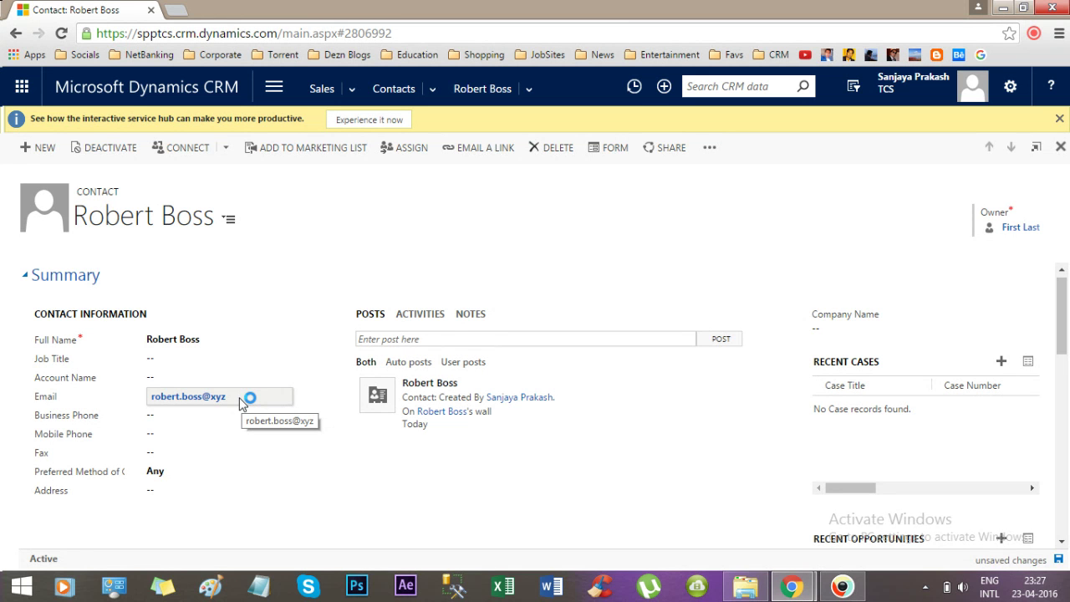
pyautogui.click(240, 400)
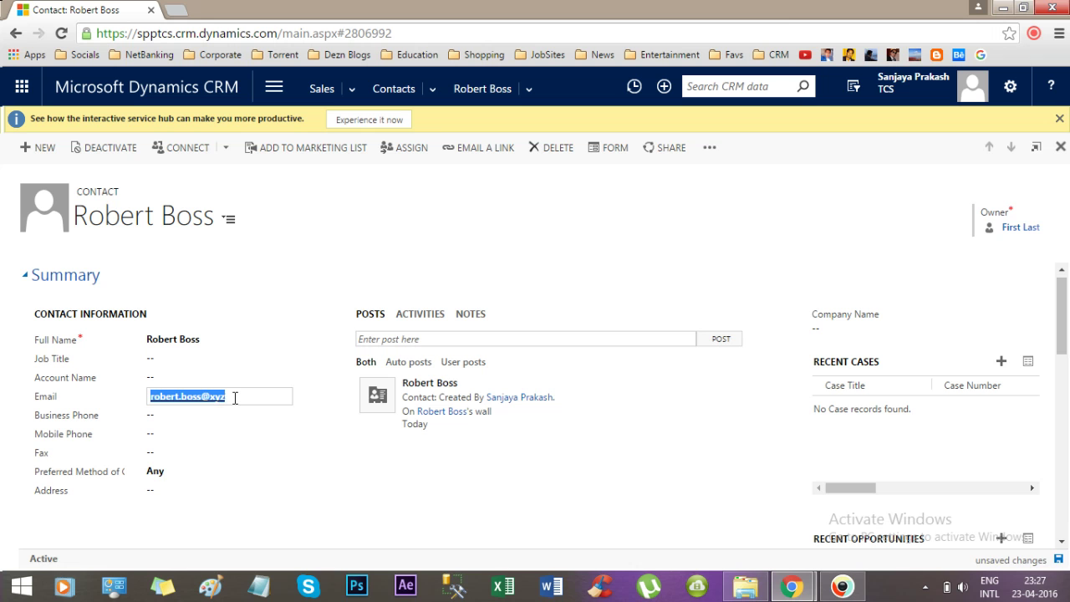
pyautogui.click(239, 398)
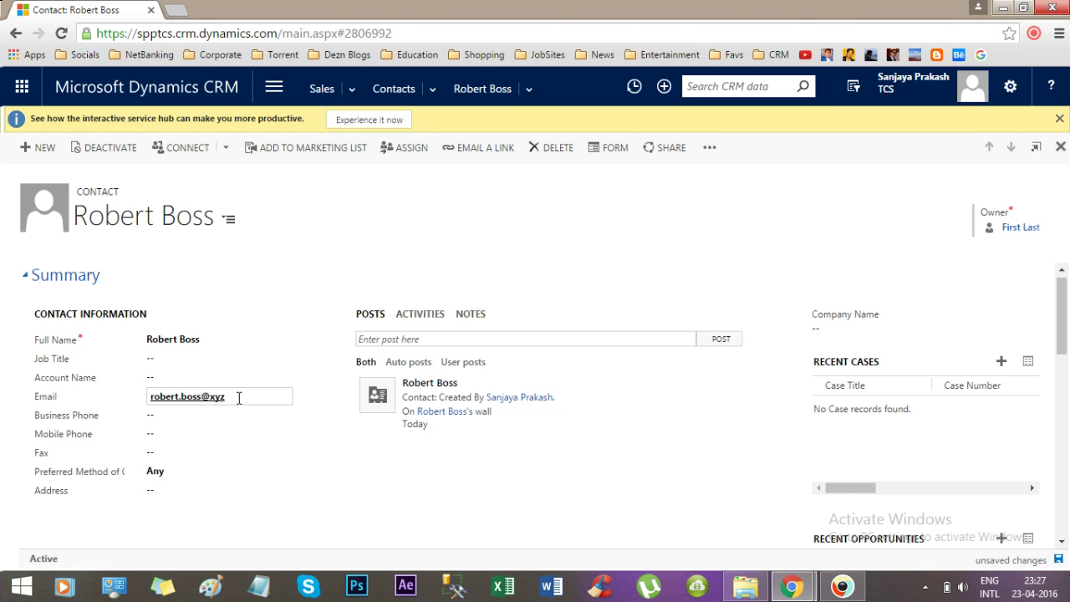
pyautogui.write('.com')
pyautogui.press('BackSpace')
pyautogui.press('BackSpace')
pyautogui.press('BackSpace')
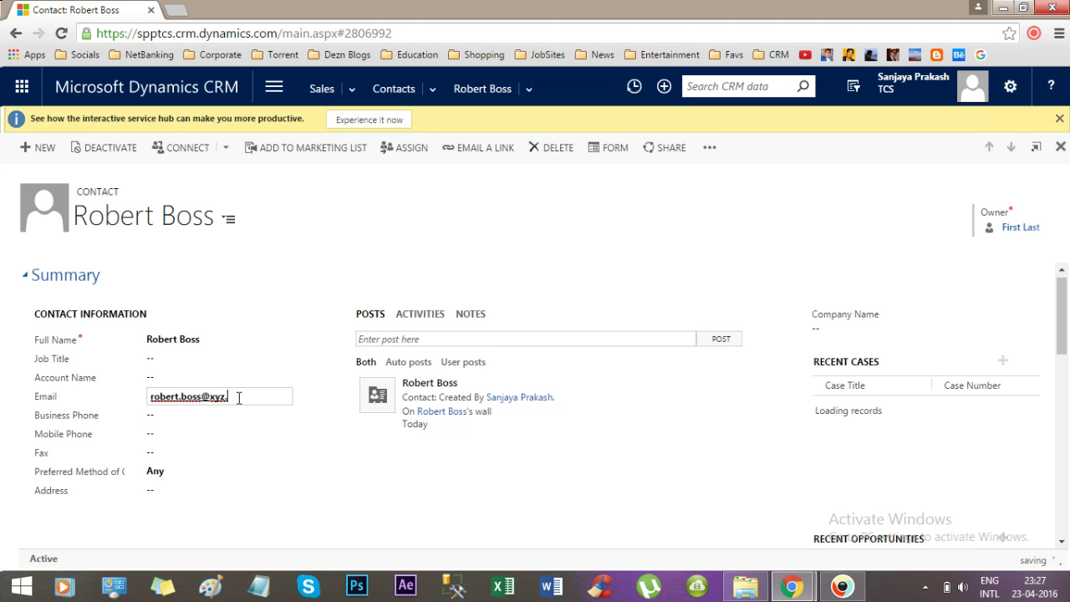
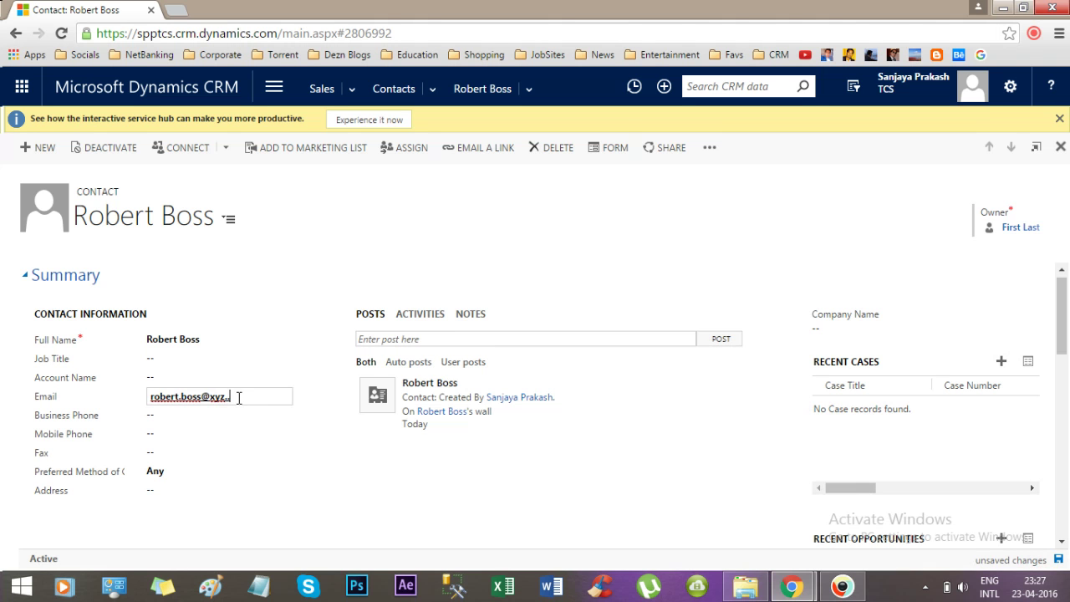
pyautogui.click(306, 437)
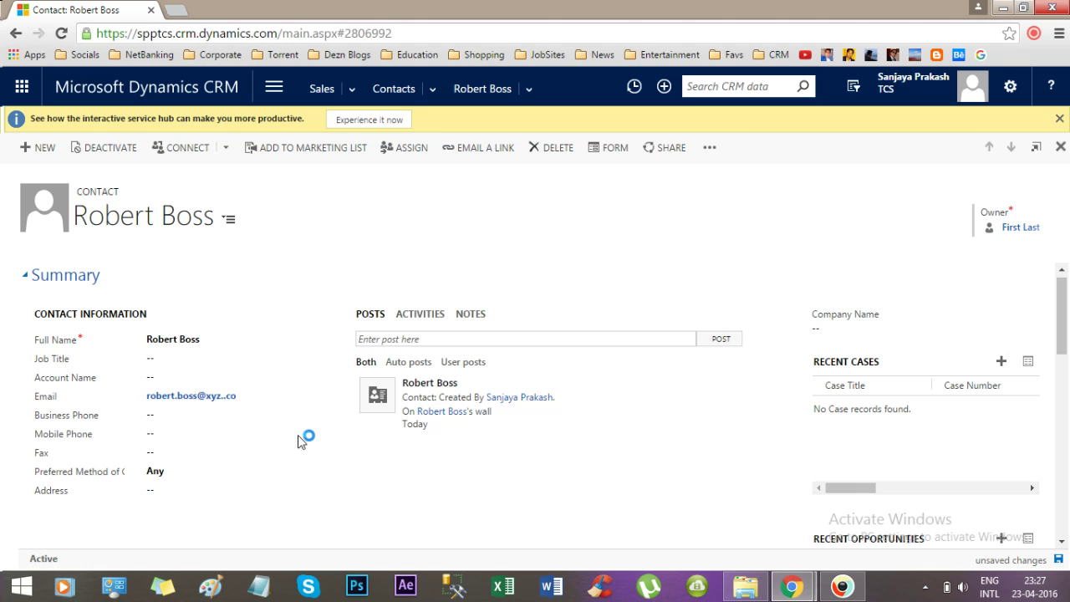
pyautogui.click(241, 399)
pyautogui.click(253, 399)
pyautogui.press('BackSpace')
pyautogui.press('BackSpace')
pyautogui.press('BackSpace')
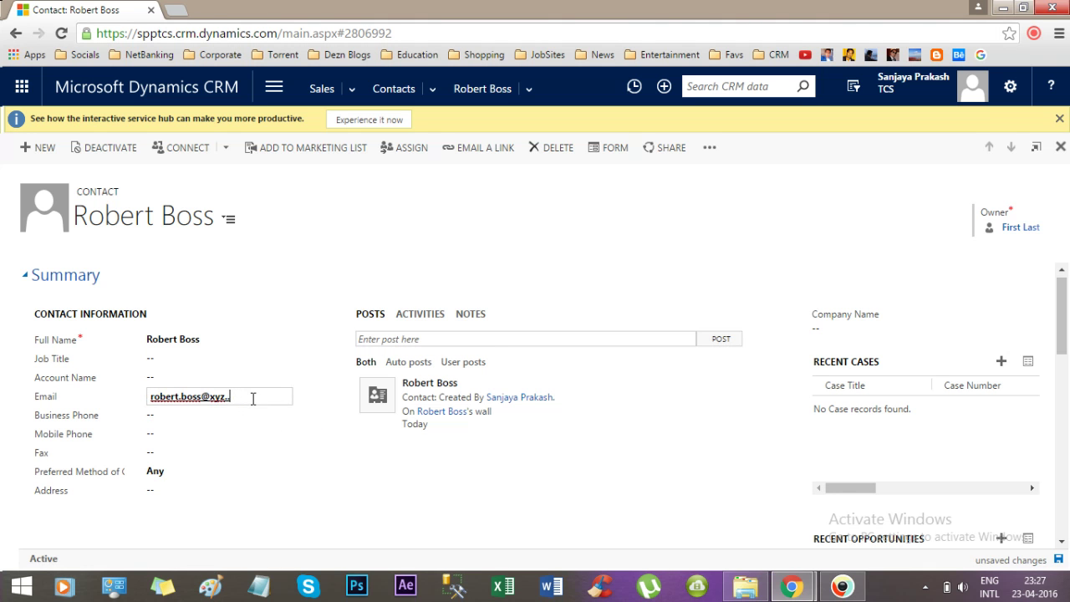
pyautogui.press('BackSpace')
pyautogui.click(339, 445)
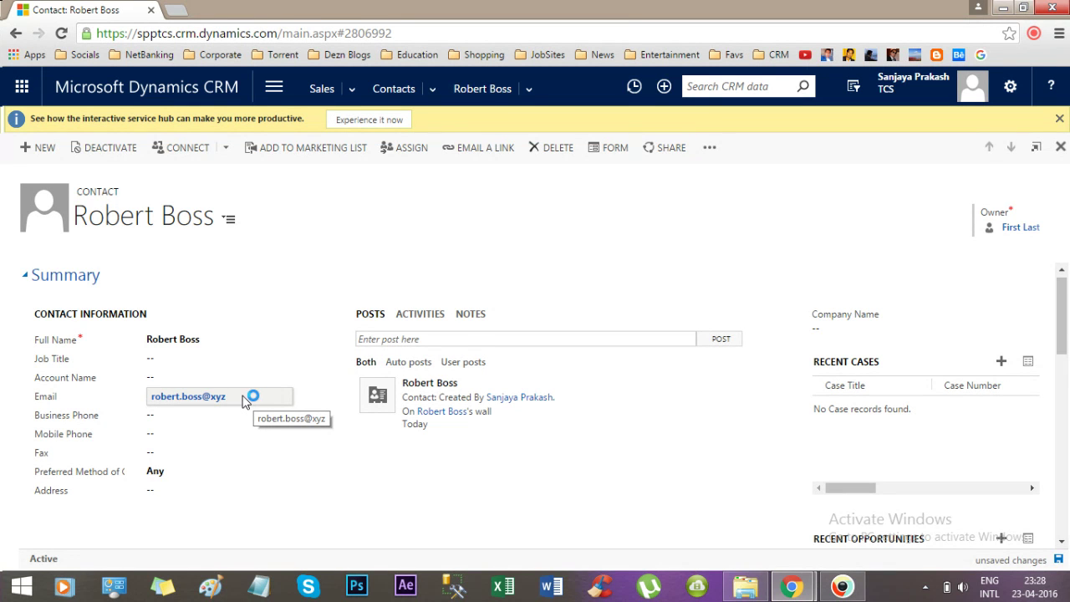
pyautogui.click(243, 399)
pyautogui.click(252, 397)
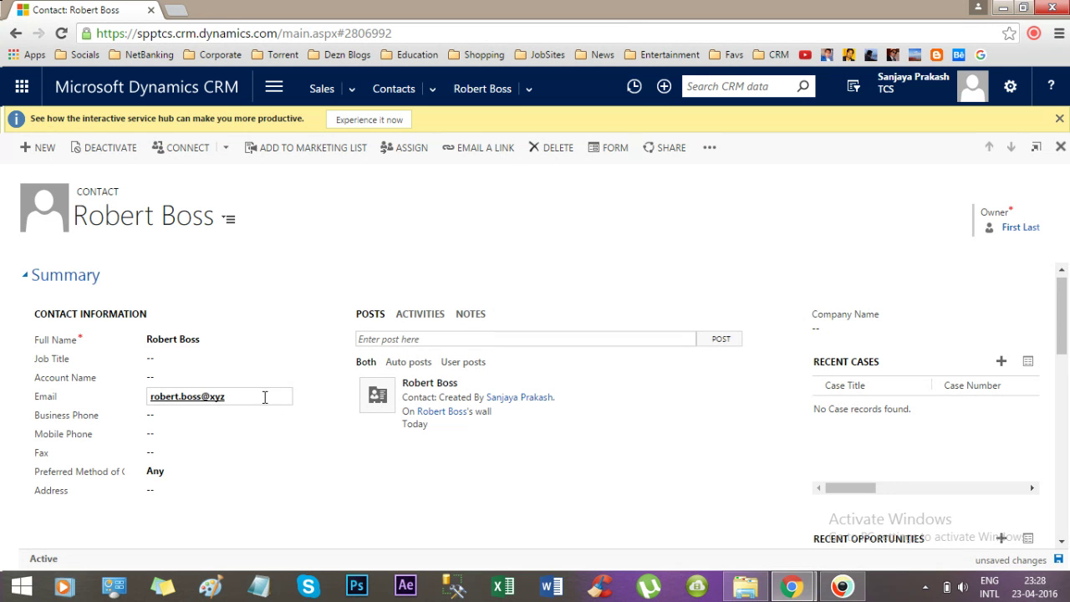
# Return to the My Active Contacts list through the Sales navigation menu.
pyautogui.click(711, 150)
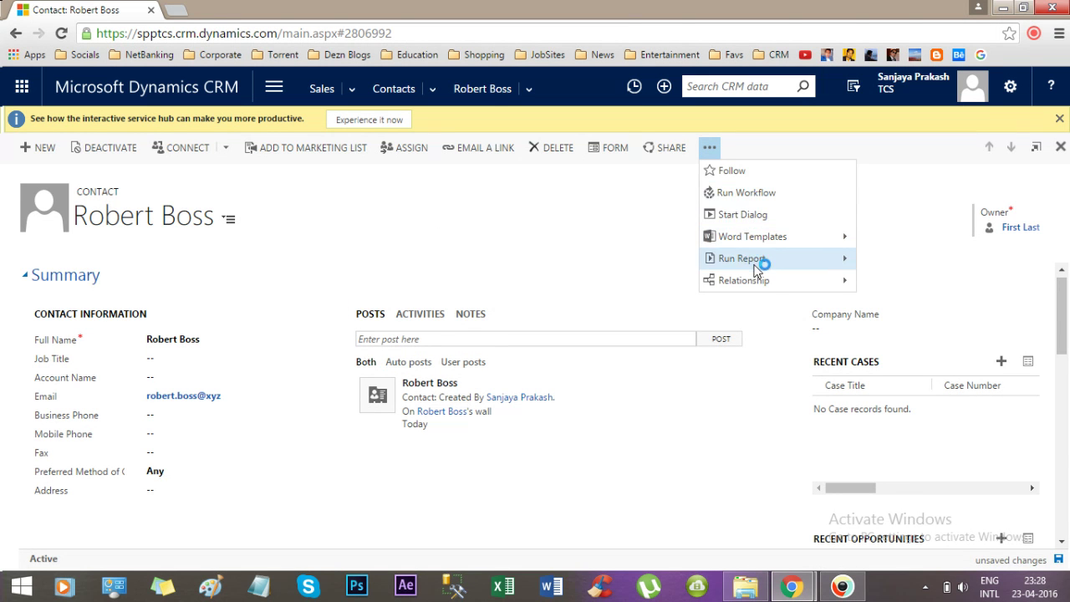
pyautogui.click(633, 173)
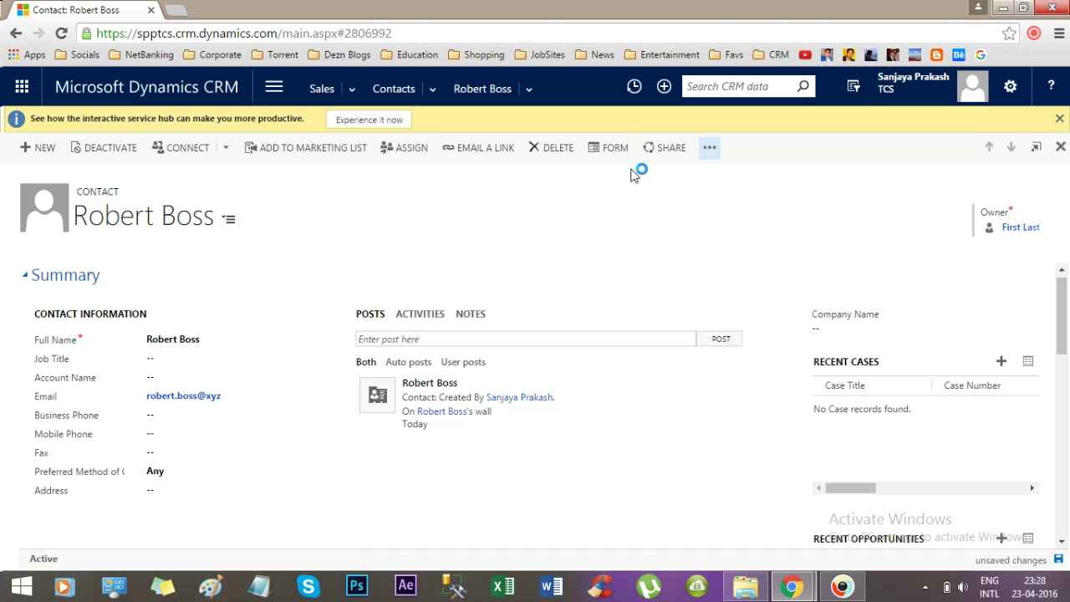
pyautogui.click(352, 88)
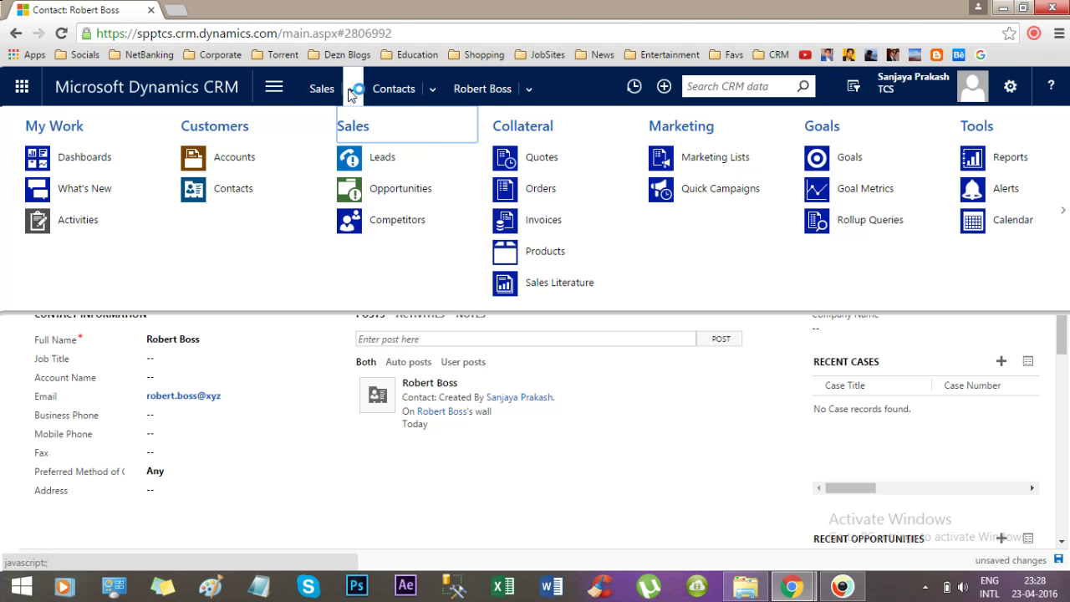
pyautogui.click(215, 189)
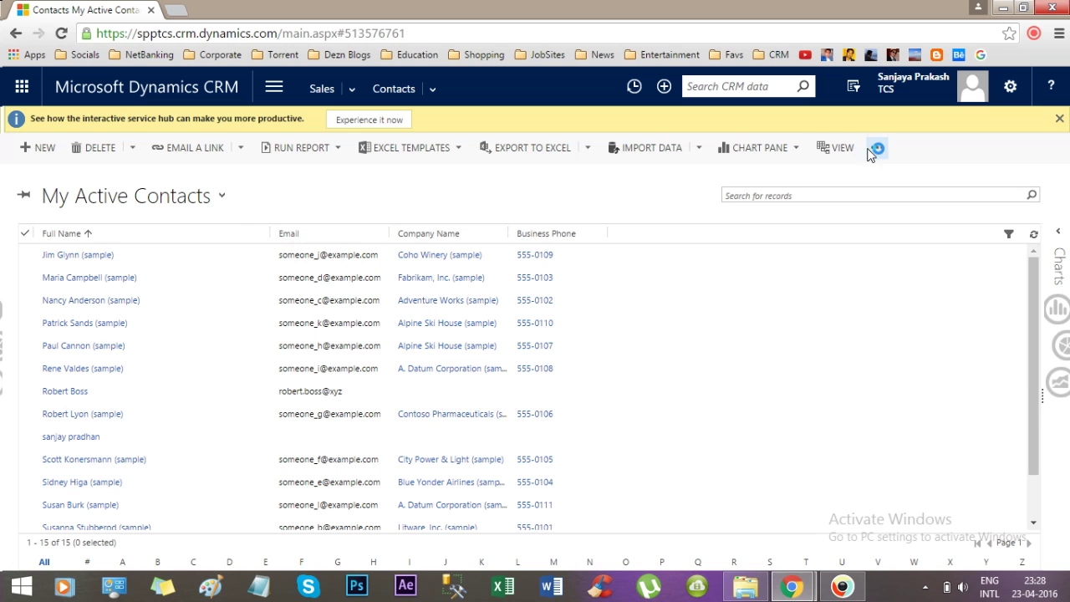
# Customize the Contact entity and select the Contact form from its Forms list.
pyautogui.click(869, 148)
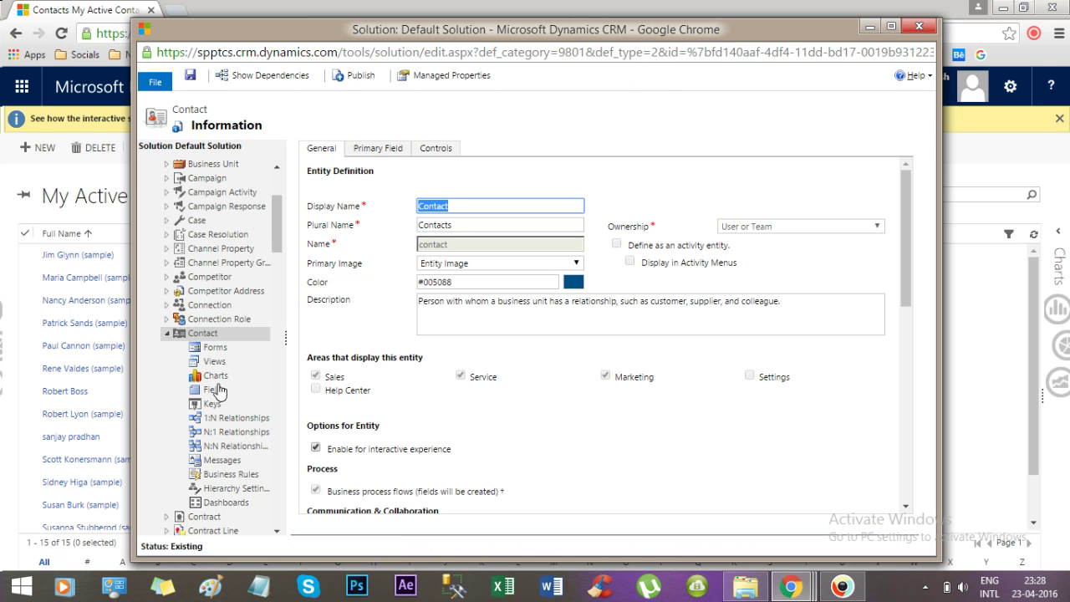
pyautogui.click(215, 348)
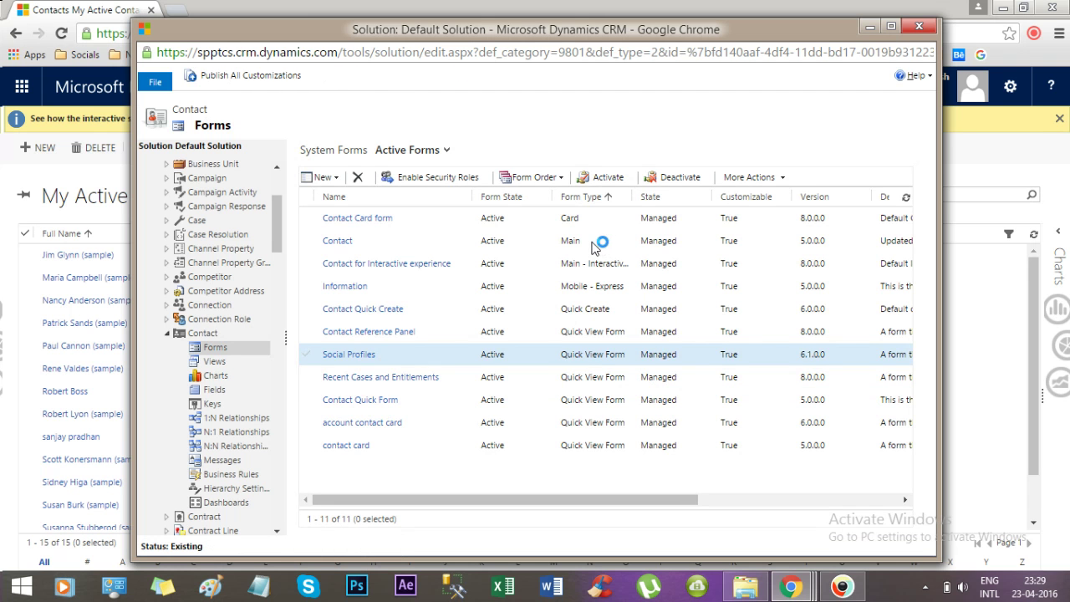
pyautogui.click(438, 242)
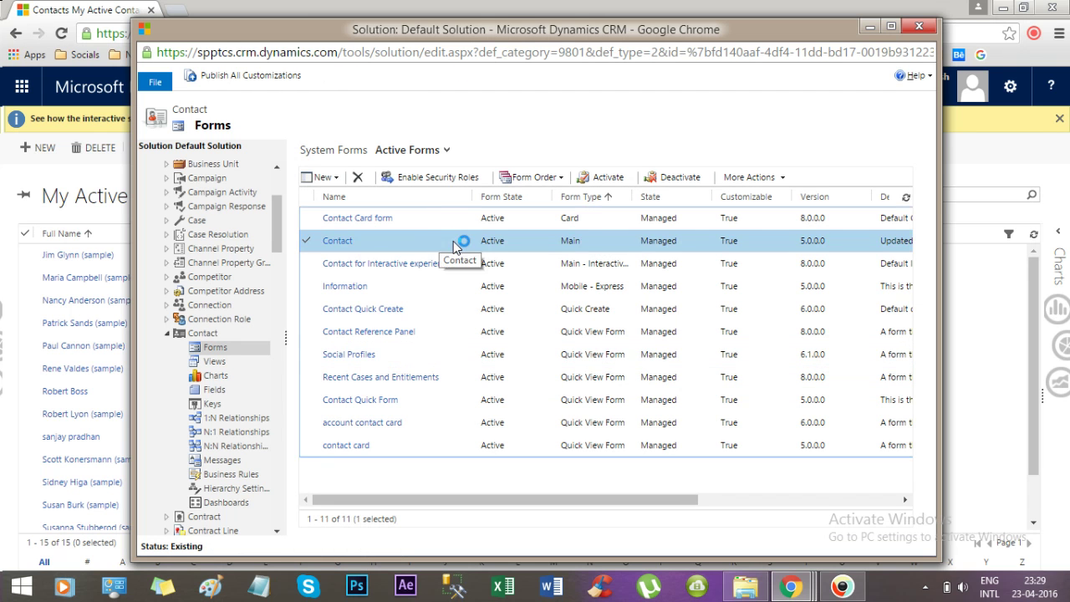
# Open the Contact (Main) form in the form editor and select its Email field.
pyautogui.doubleClick(438, 242)
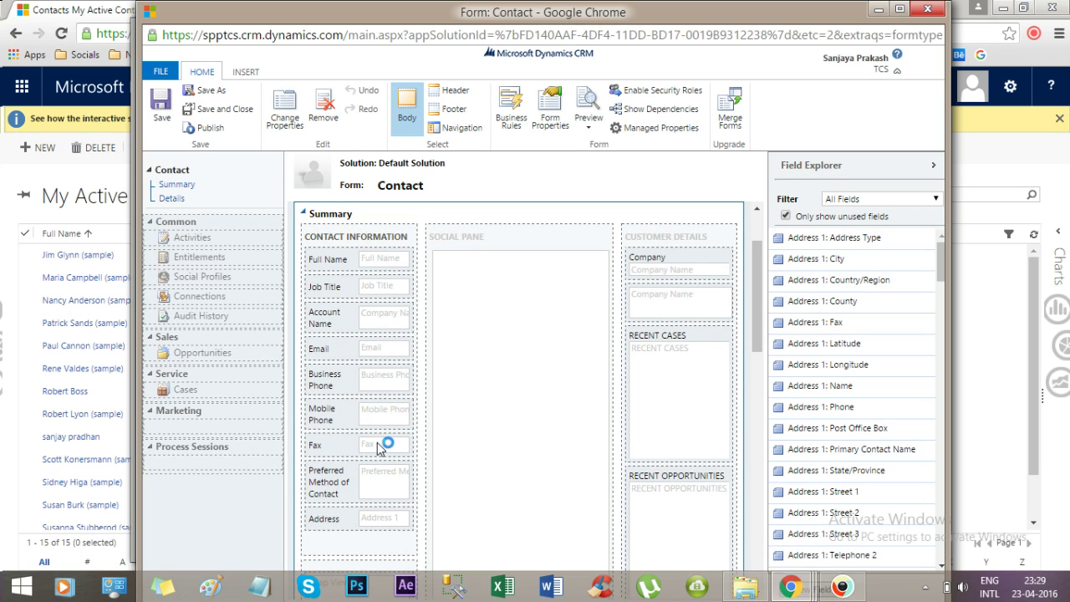
pyautogui.click(343, 354)
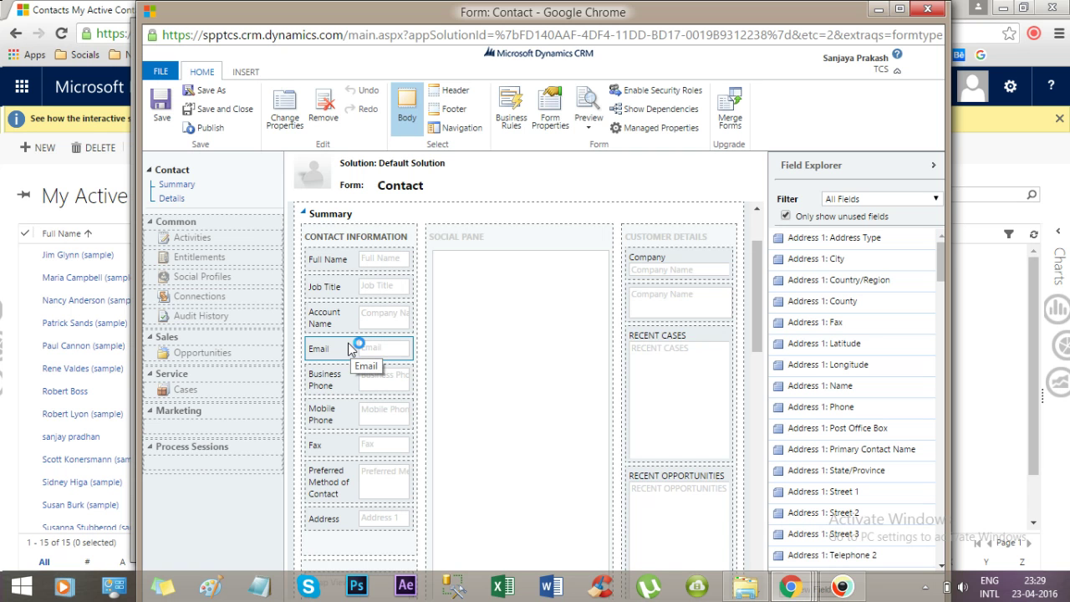
# In the Email field's Events properties, add a form library and create a new web resource.
pyautogui.doubleClick(350, 348)
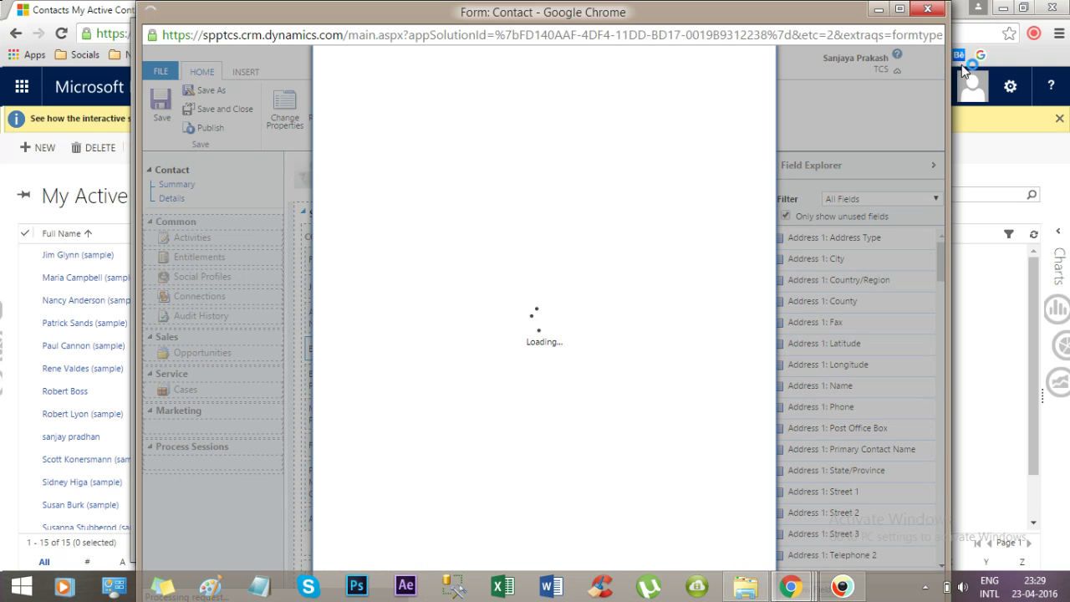
pyautogui.click(900, 9)
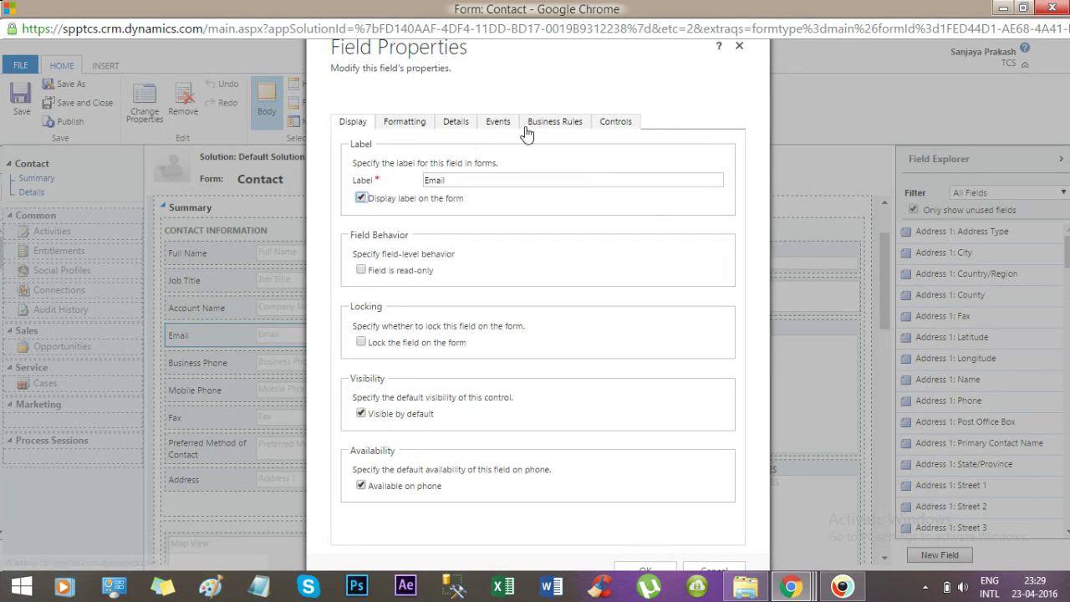
pyautogui.click(501, 125)
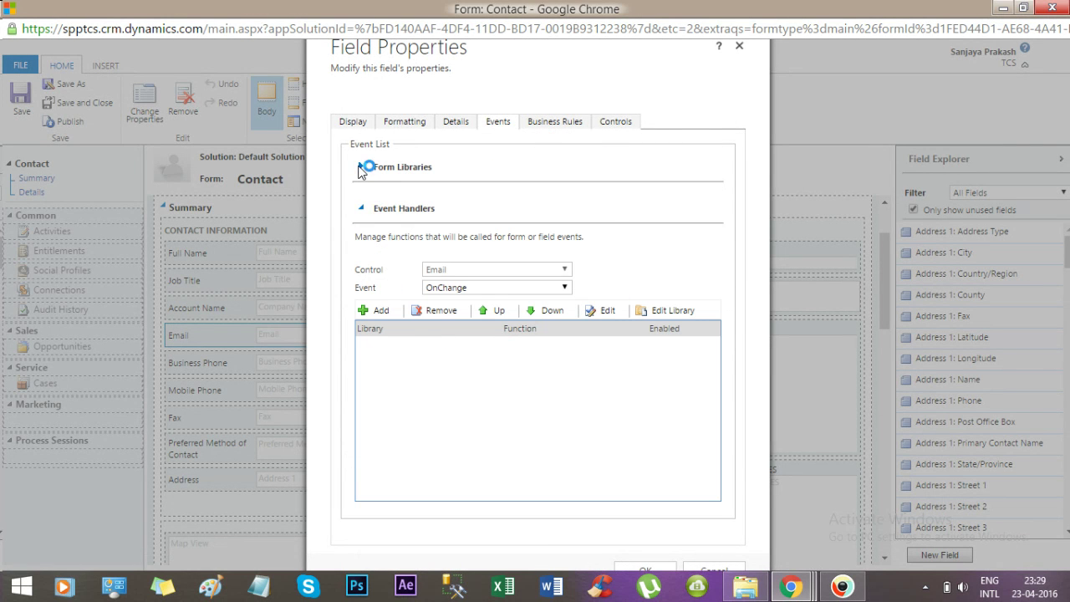
pyautogui.click(360, 168)
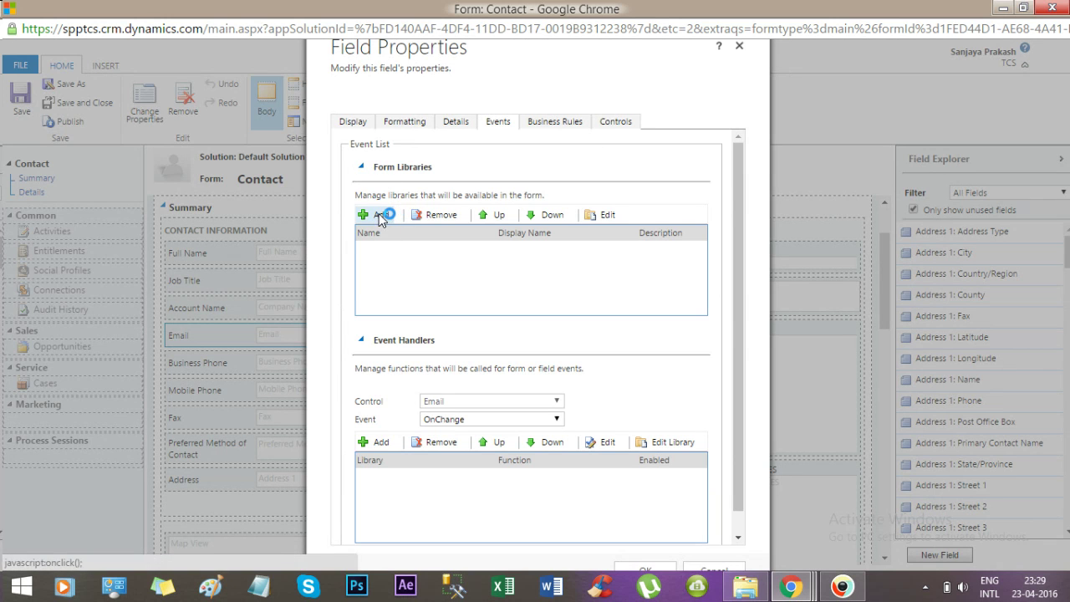
pyautogui.click(379, 213)
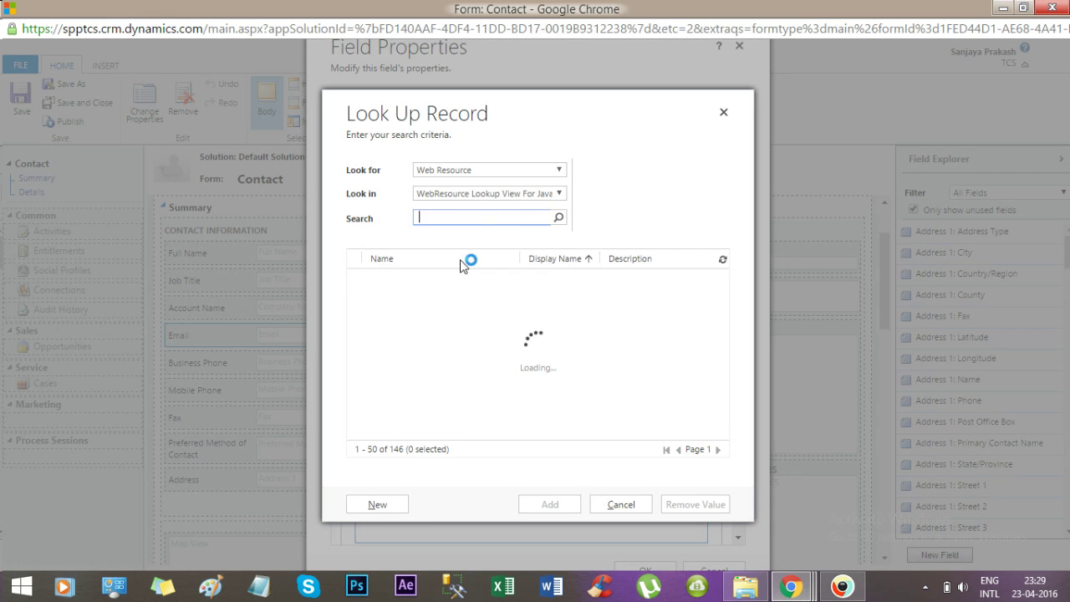
pyautogui.click(381, 507)
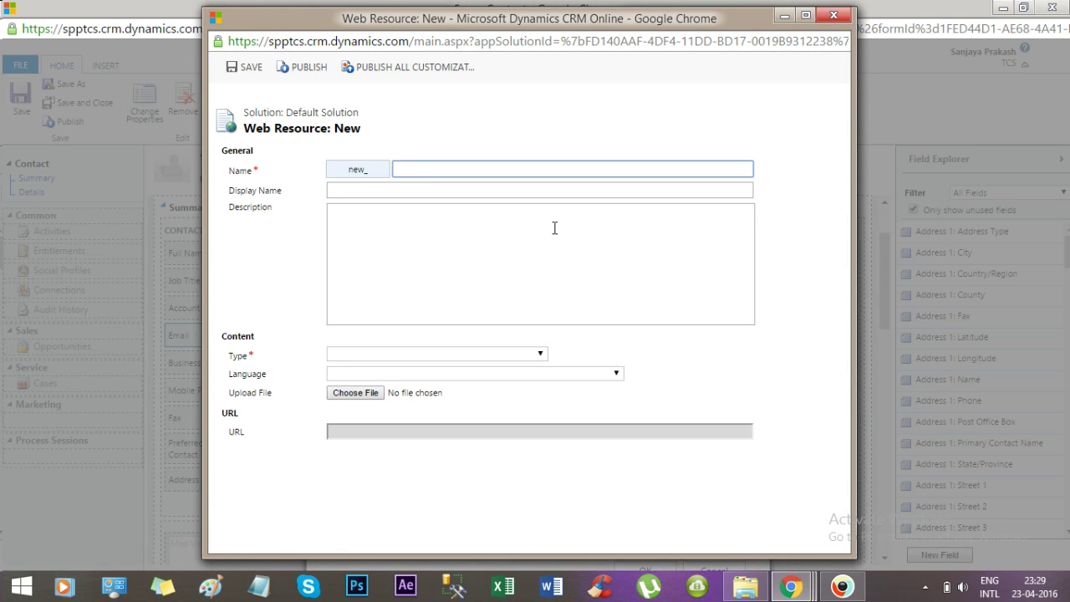
# Name the web resource Contact_Script, display name Contact Javascript, description 'This handles all events for contact entity'.
pyautogui.write('Contact')
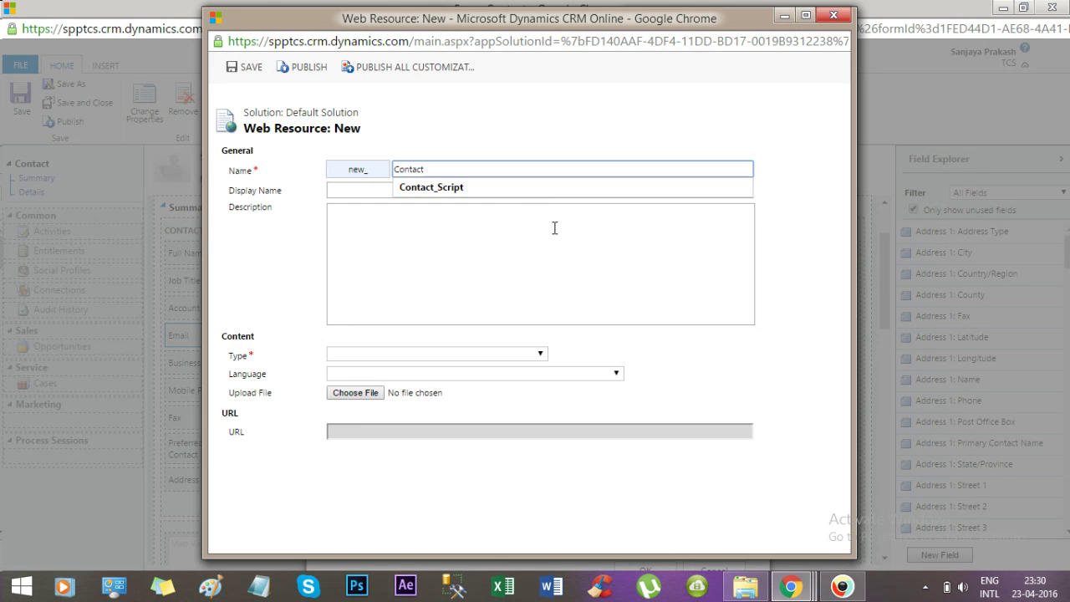
pyautogui.click(528, 189)
pyautogui.click(440, 190)
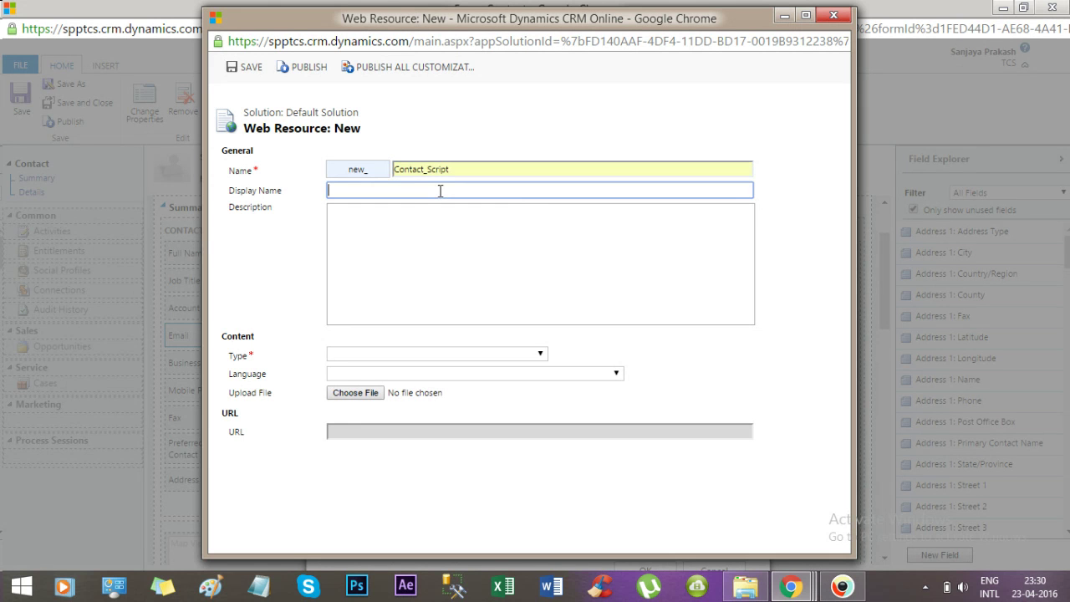
pyautogui.write('Co')
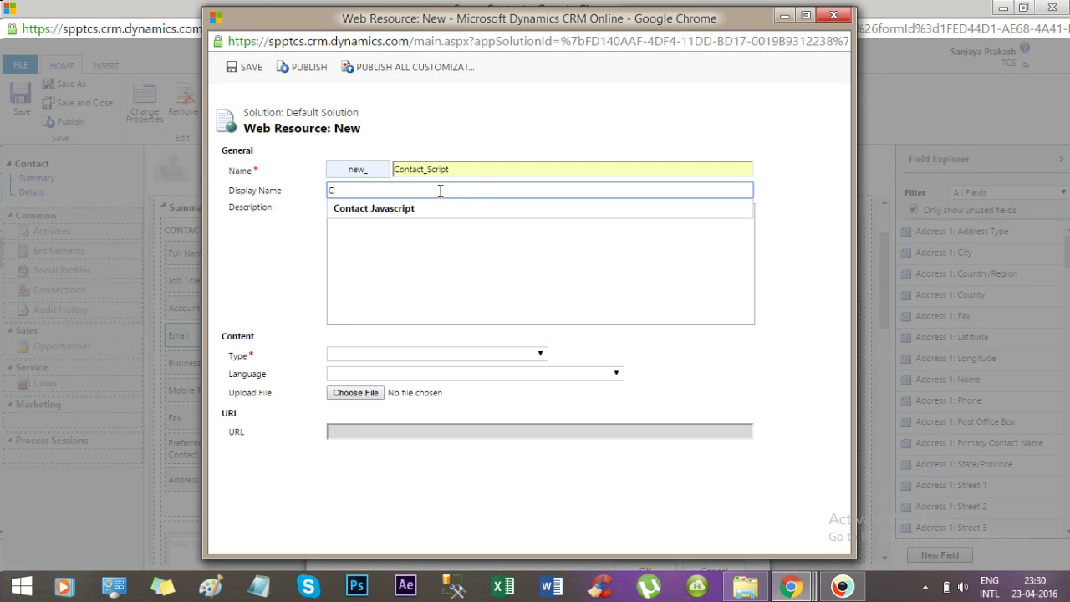
pyautogui.press('BackSpace')
pyautogui.write('COntac')
pyautogui.press('BackSpace')
pyautogui.press('BackSpace')
pyautogui.press('BackSpace')
pyautogui.press('BackSpace')
pyautogui.click(439, 209)
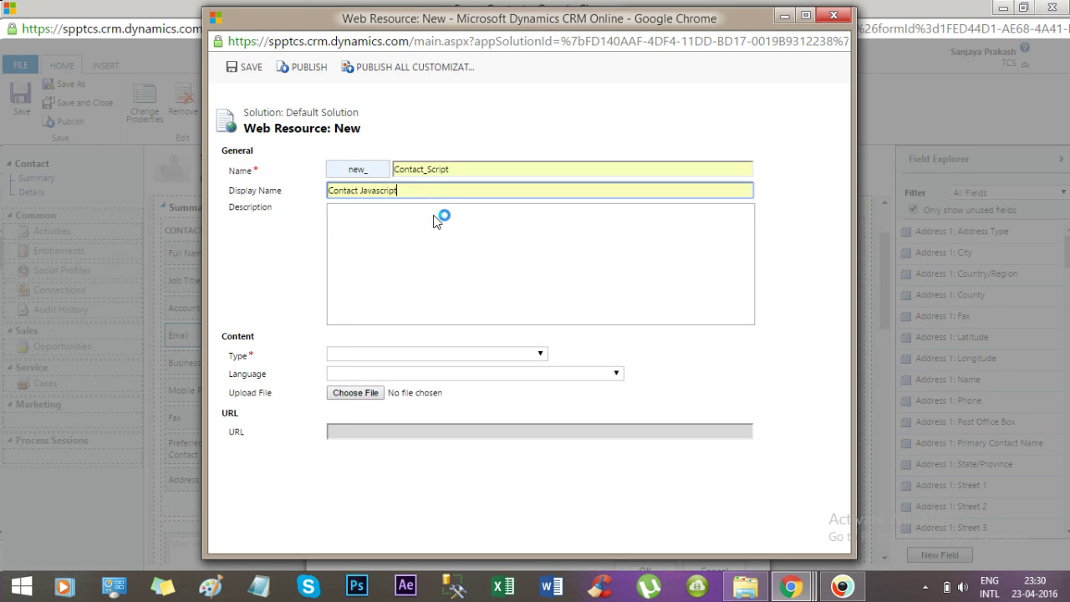
pyautogui.click(399, 227)
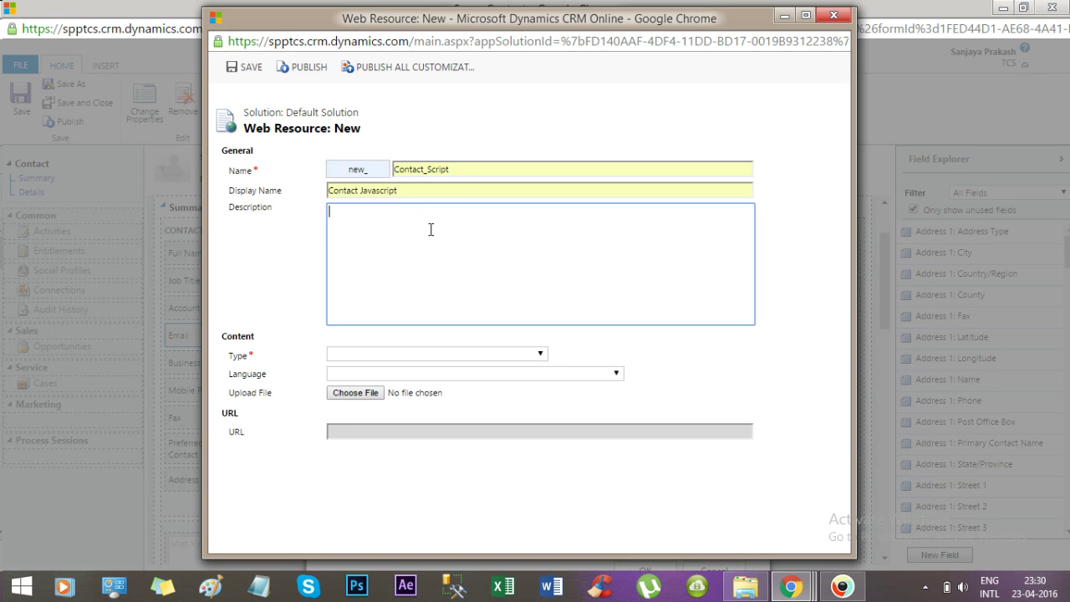
pyautogui.write('This handles all events for contact')
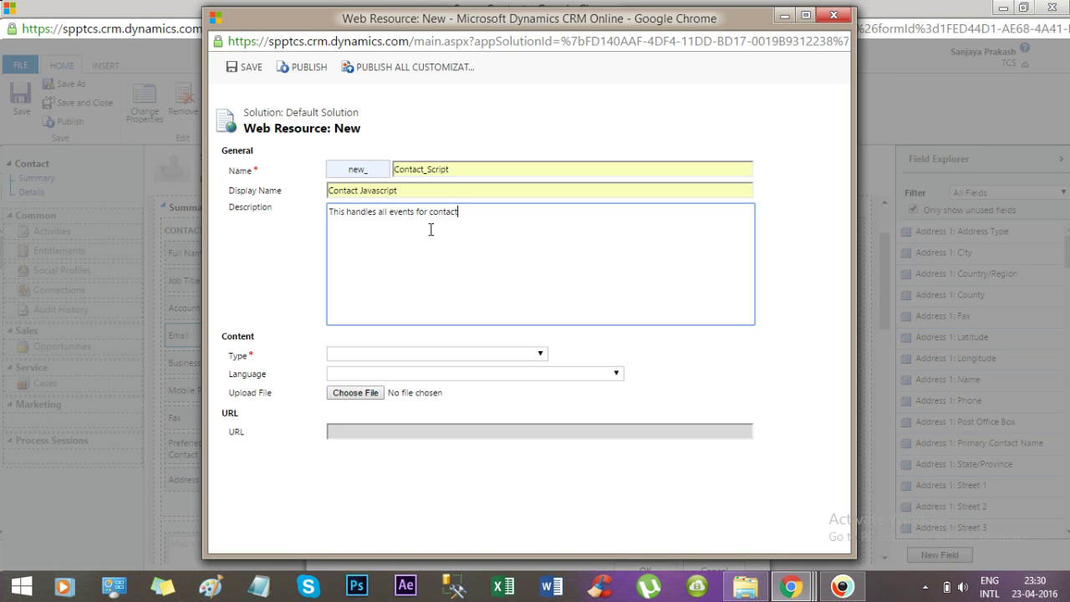
pyautogui.write(' entity')
# Set the web resource type to Script (JScript), open its text editor, then return to the contacts window.
pyautogui.click(387, 357)
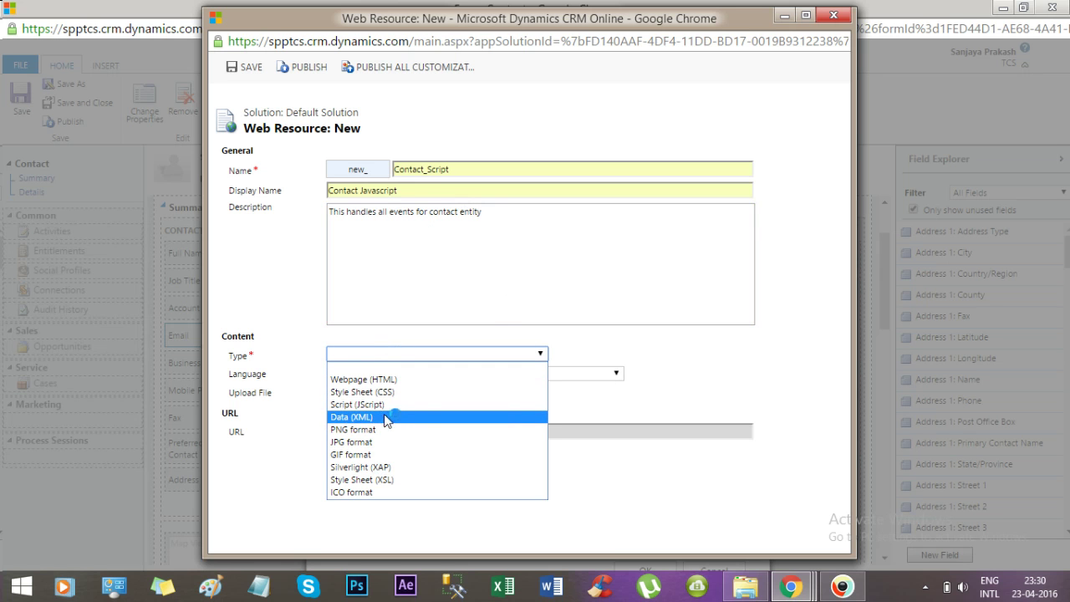
pyautogui.click(387, 407)
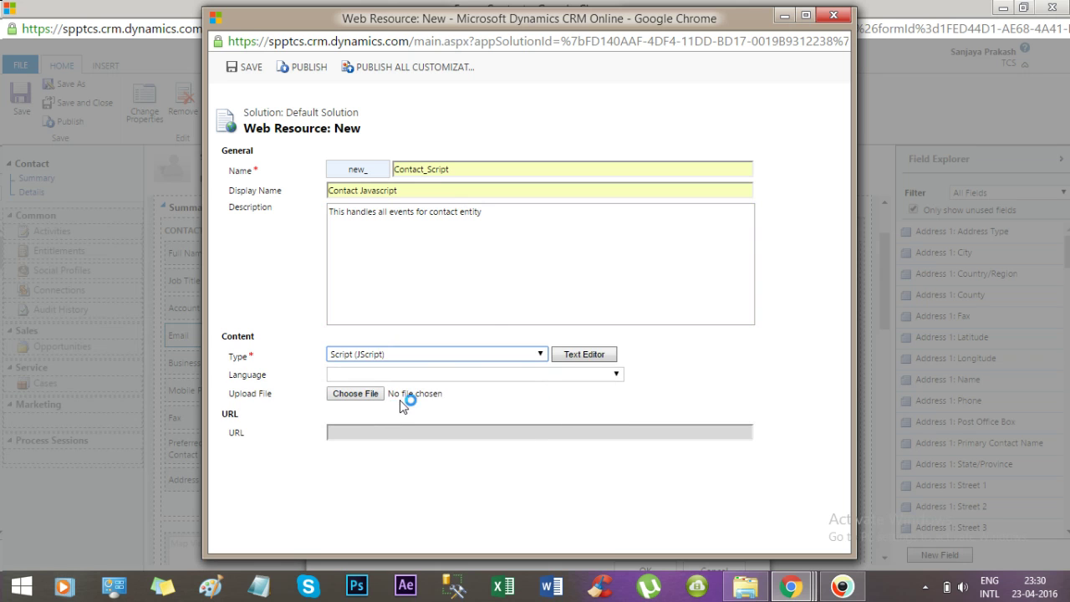
pyautogui.click(589, 358)
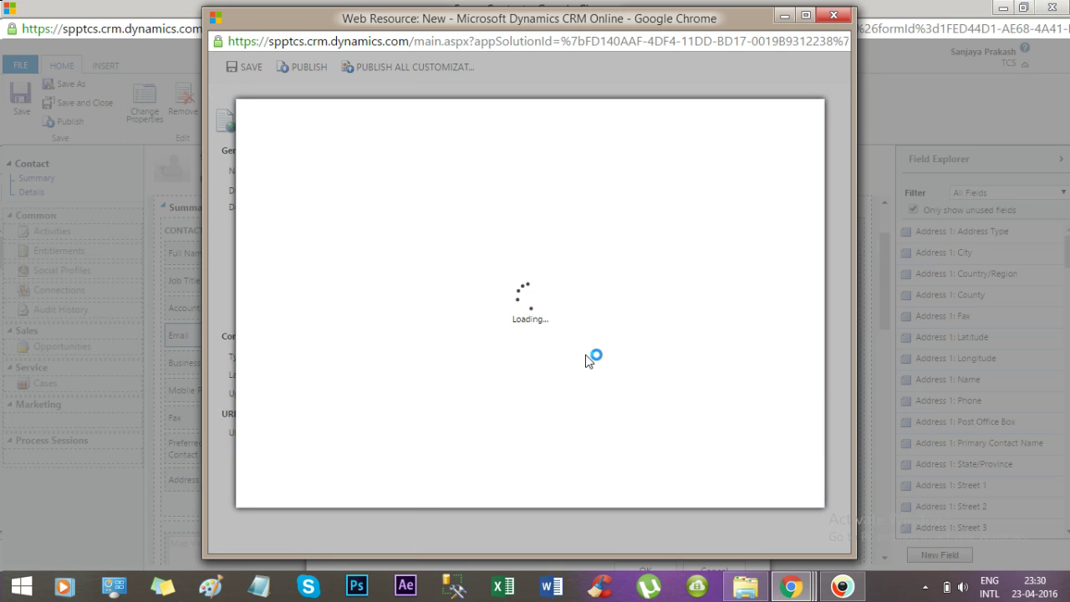
pyautogui.click(325, 247)
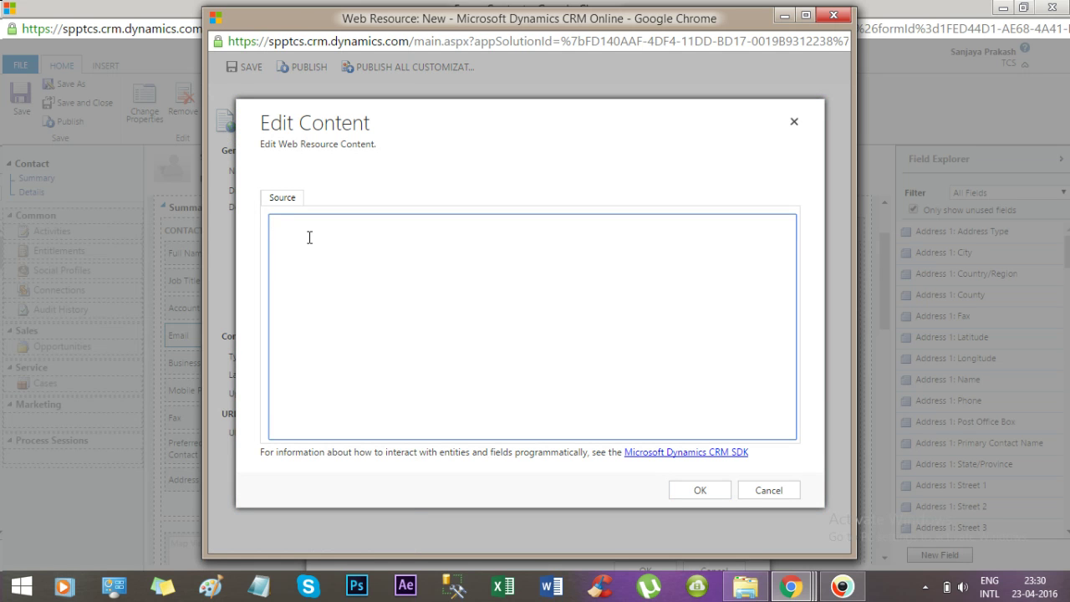
pyautogui.click(789, 585)
pyautogui.click(241, 523)
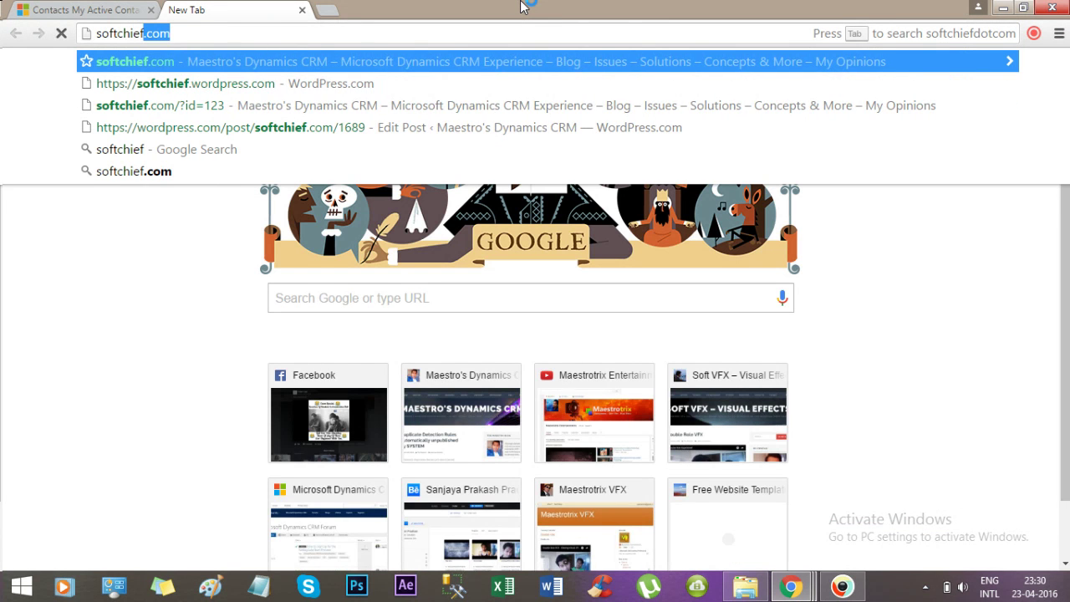
# Load the softchief.com email-validation post and copy its validateEmail script code.
pyautogui.press('Return')
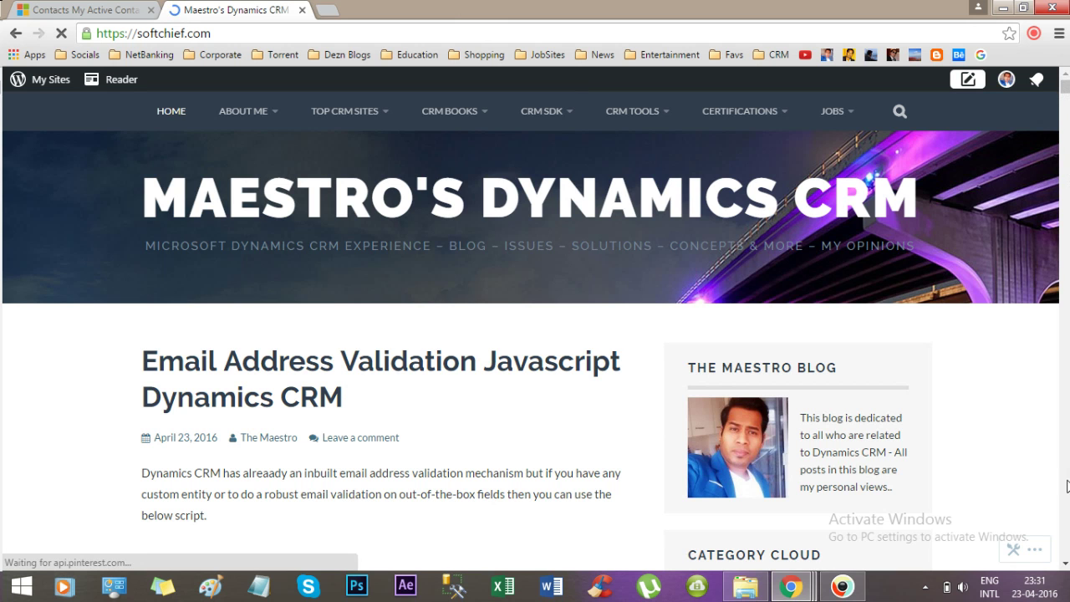
pyautogui.click(1065, 565)
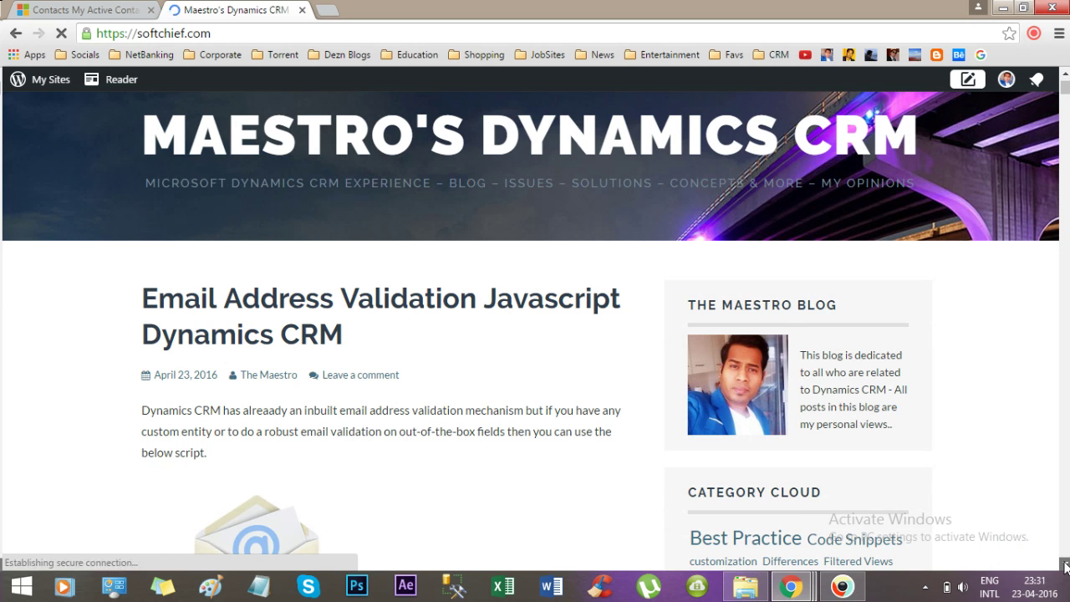
pyautogui.click(1065, 566)
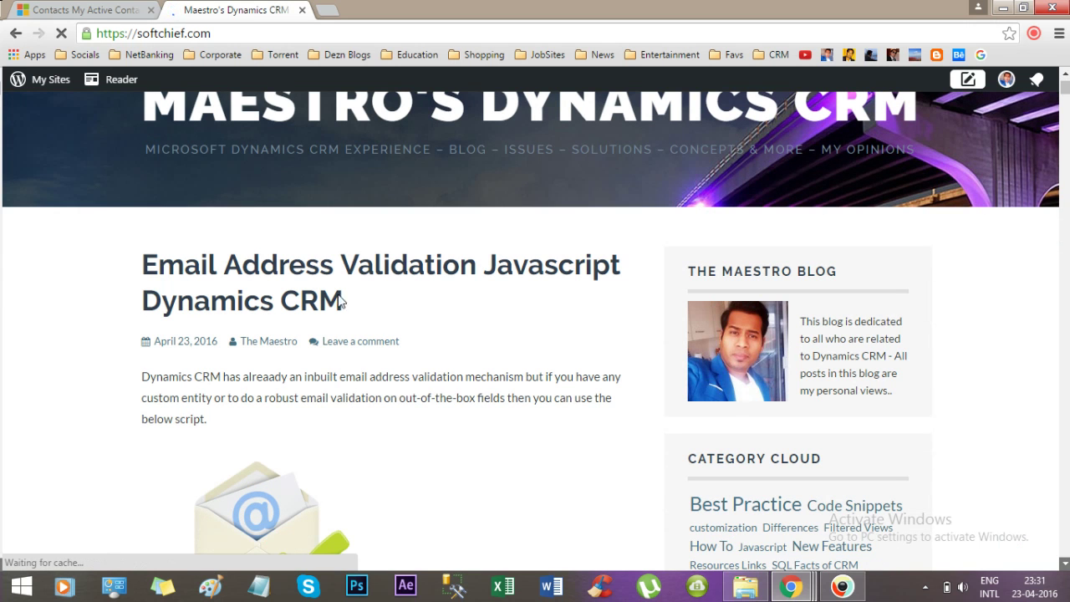
pyautogui.scroll(-1, 1067, 486)
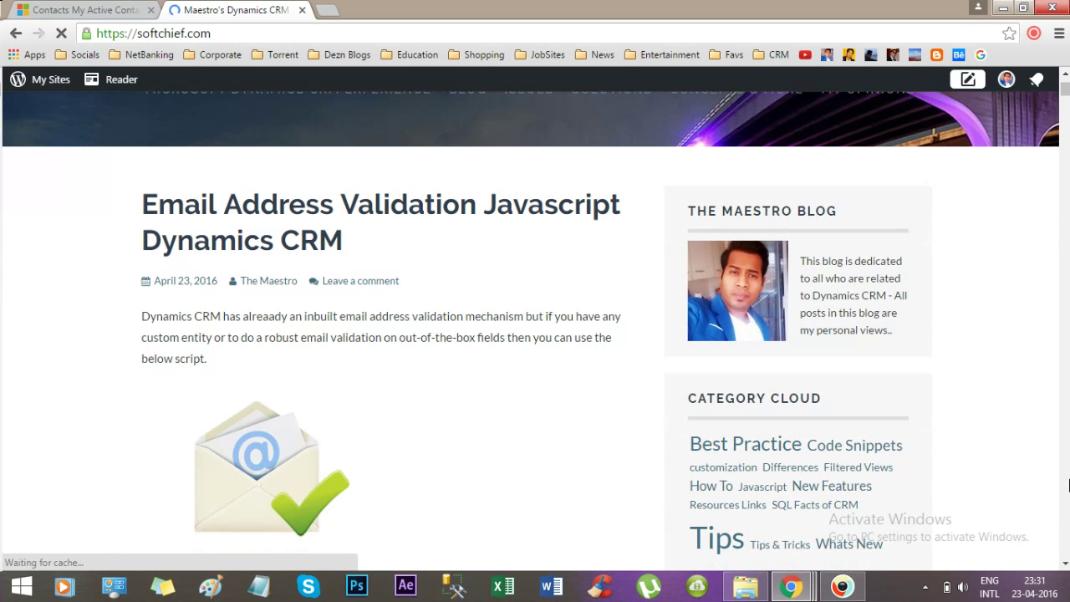
pyautogui.click(1065, 566)
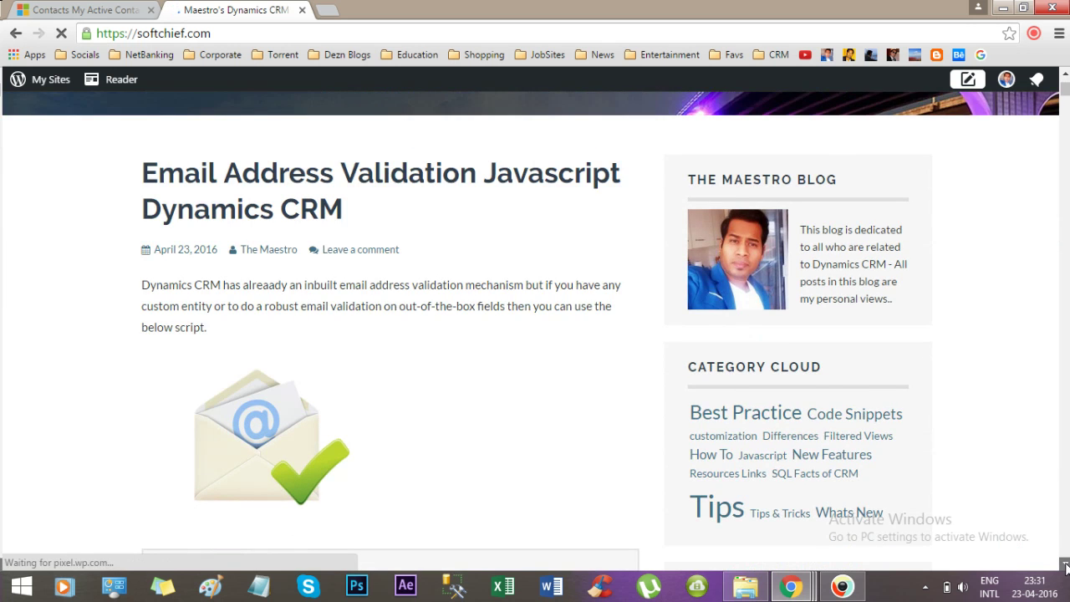
pyautogui.click(1065, 566)
pyautogui.click(1064, 566)
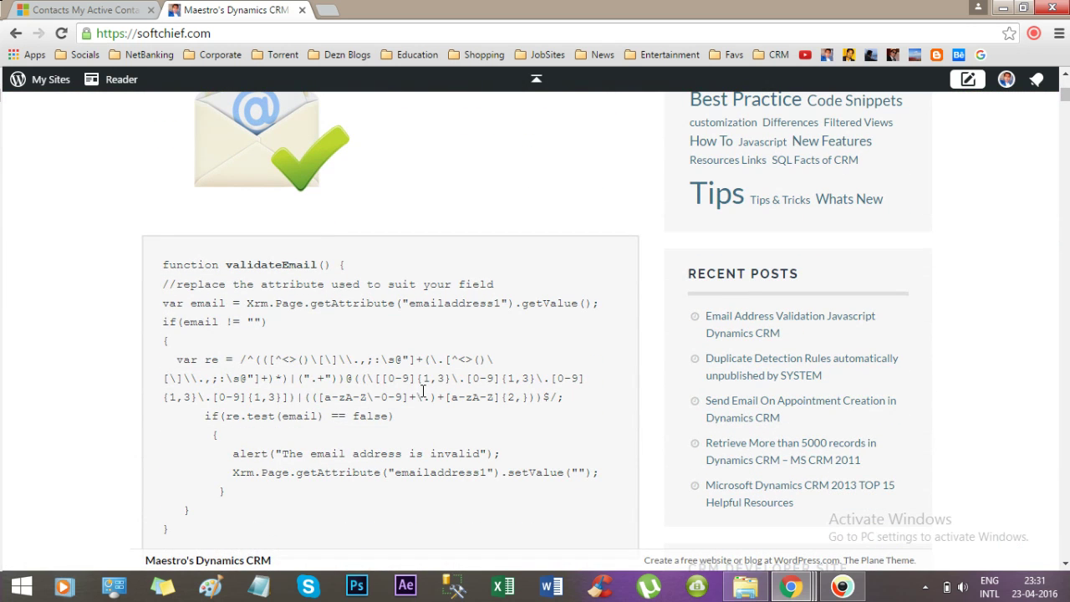
pyautogui.moveTo(162, 264); pyautogui.dragTo(237, 527)
pyautogui.hotkey('ctrl', 'c')
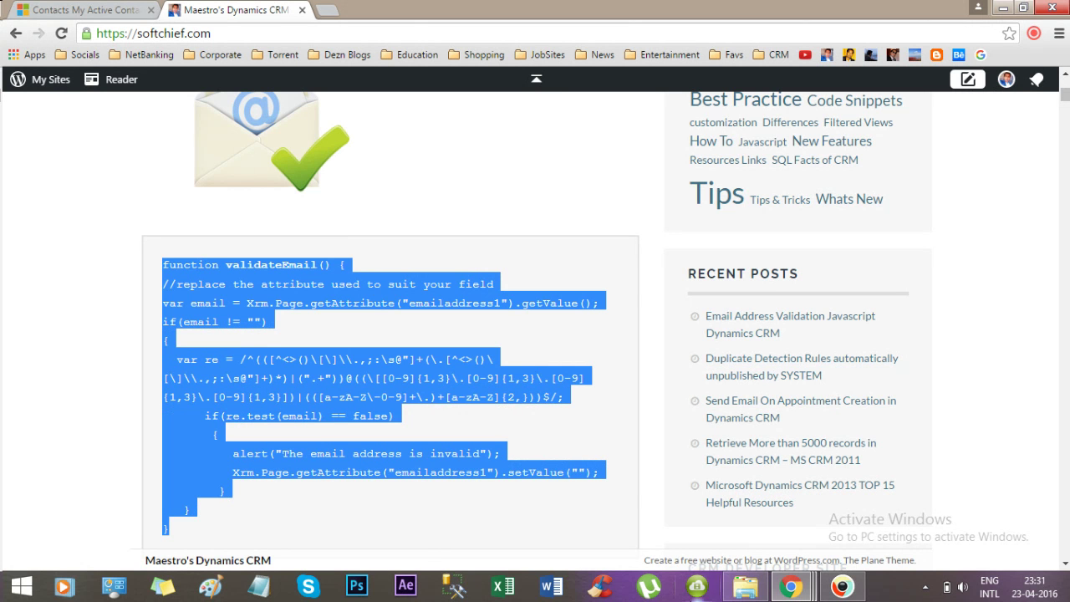
pyautogui.click(788, 587)
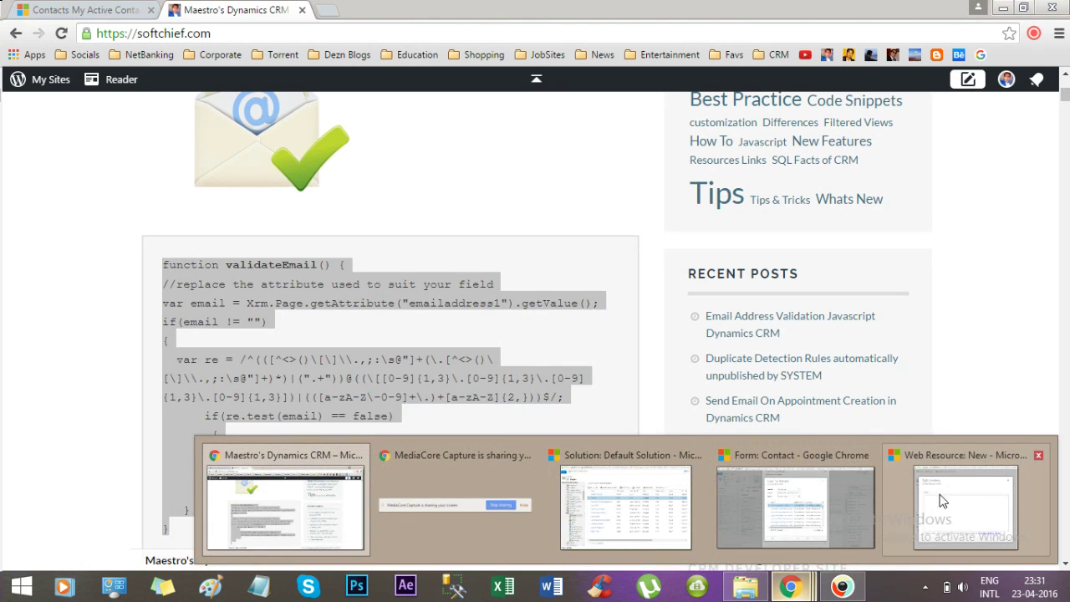
# Paste the validateEmail code into the new web resource's content and inspect the emailaddress1 field name.
pyautogui.click(978, 484)
pyautogui.hotkey('ctrl', 'v')
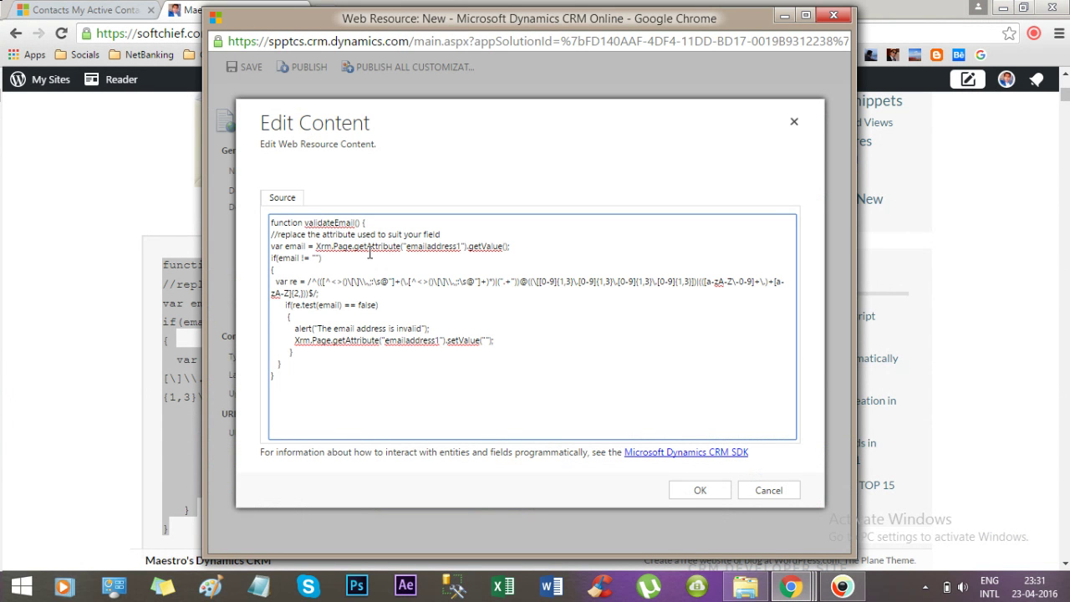
pyautogui.moveTo(405, 245); pyautogui.dragTo(458, 244)
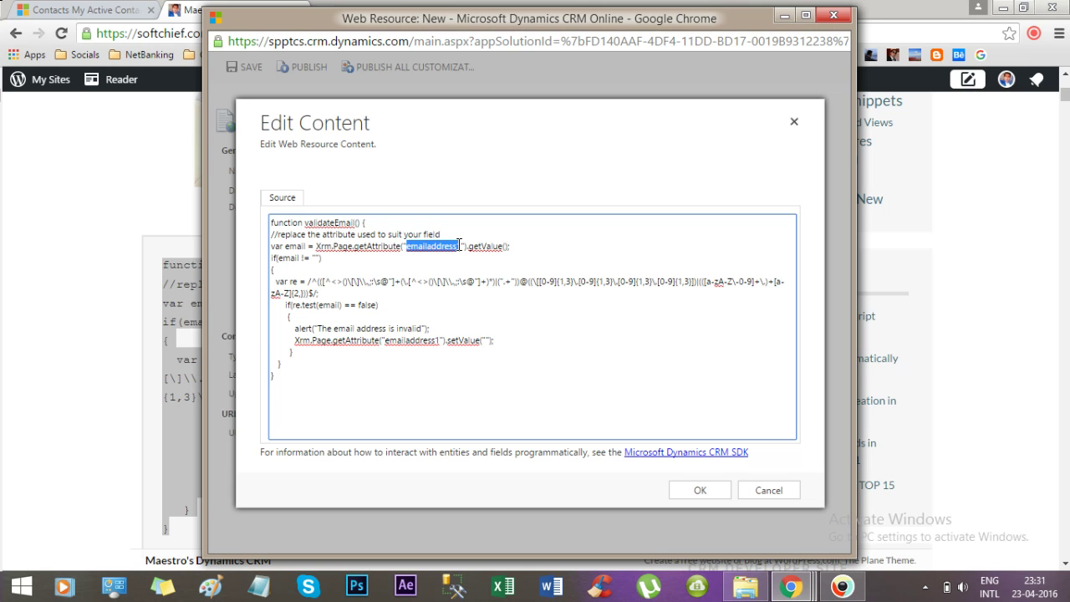
pyautogui.moveTo(458, 244); pyautogui.dragTo(461, 245)
pyautogui.click(428, 245)
pyautogui.moveTo(417, 244); pyautogui.dragTo(458, 245)
pyautogui.click(453, 244)
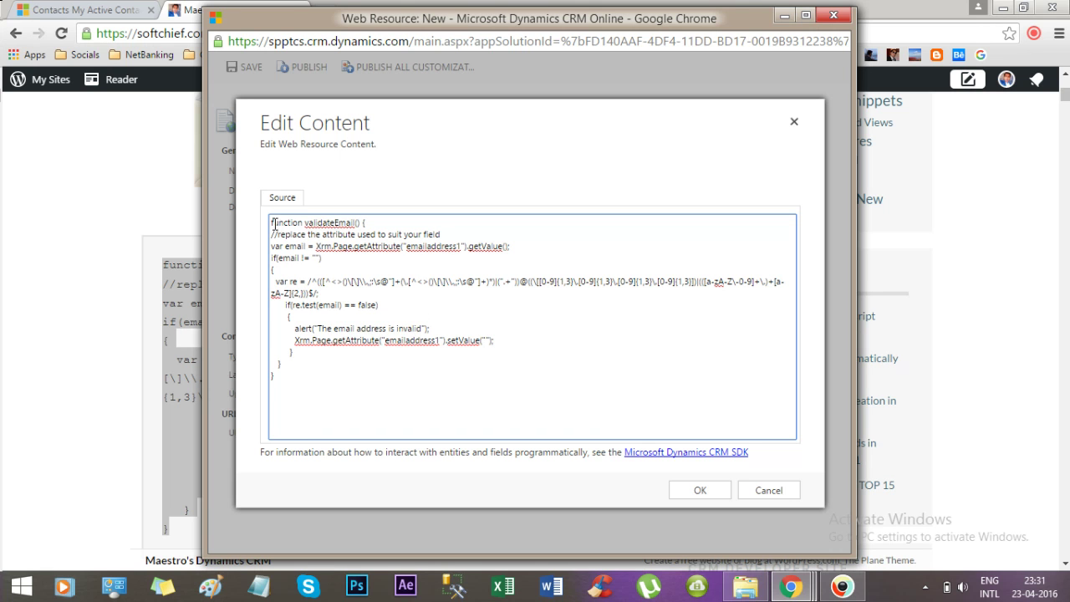
# Copy the validateEmail function name and confirm the content, which raises a duplicate-name error.
pyautogui.moveTo(272, 223); pyautogui.dragTo(315, 373)
pyautogui.click(314, 376)
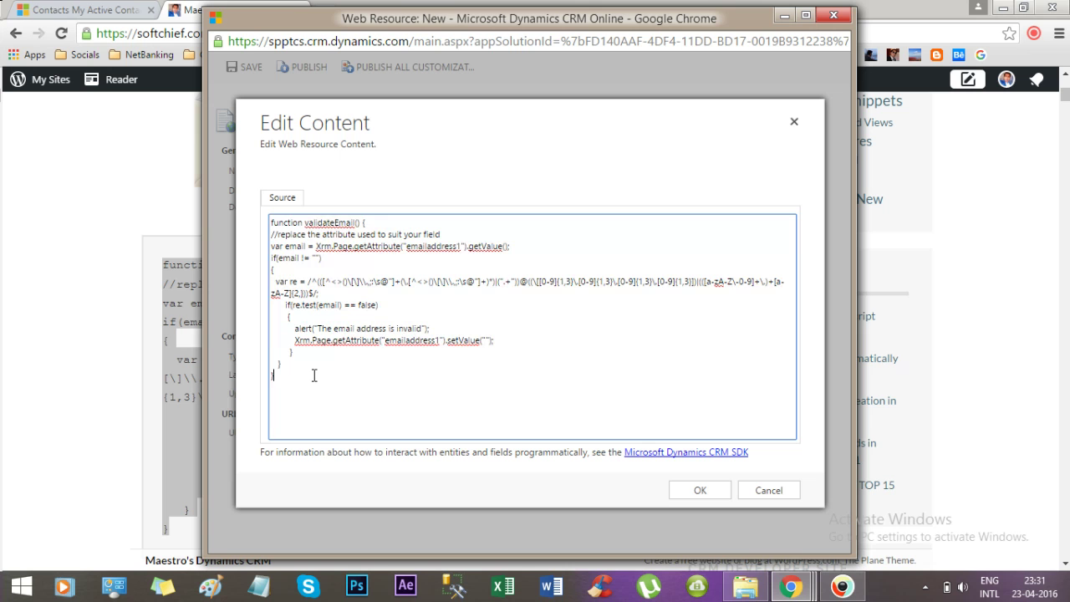
pyautogui.doubleClick(331, 224)
pyautogui.hotkey('ctrl', 'c')
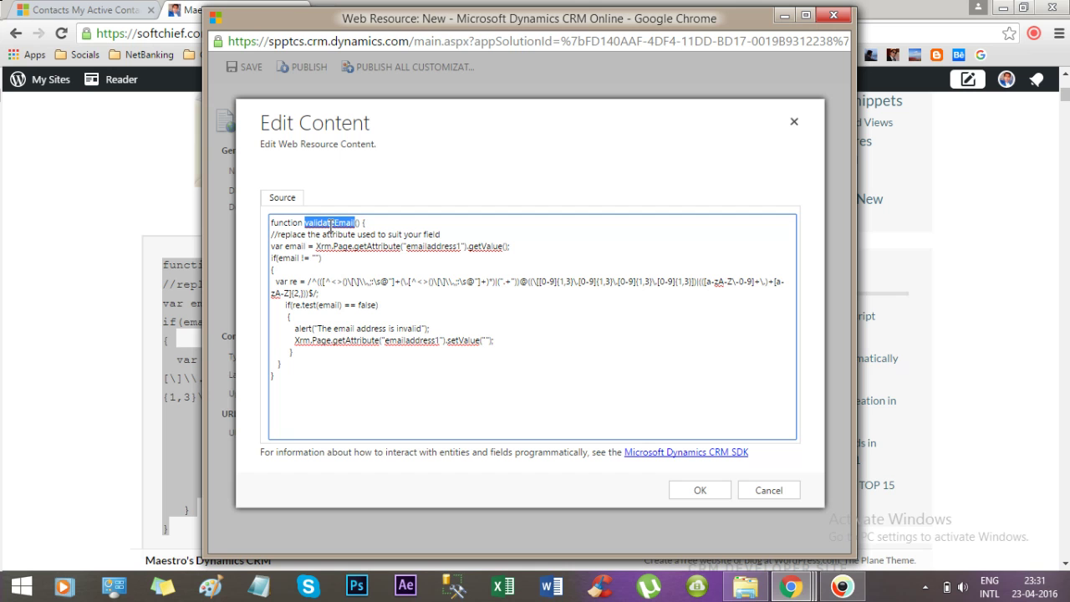
pyautogui.click(693, 493)
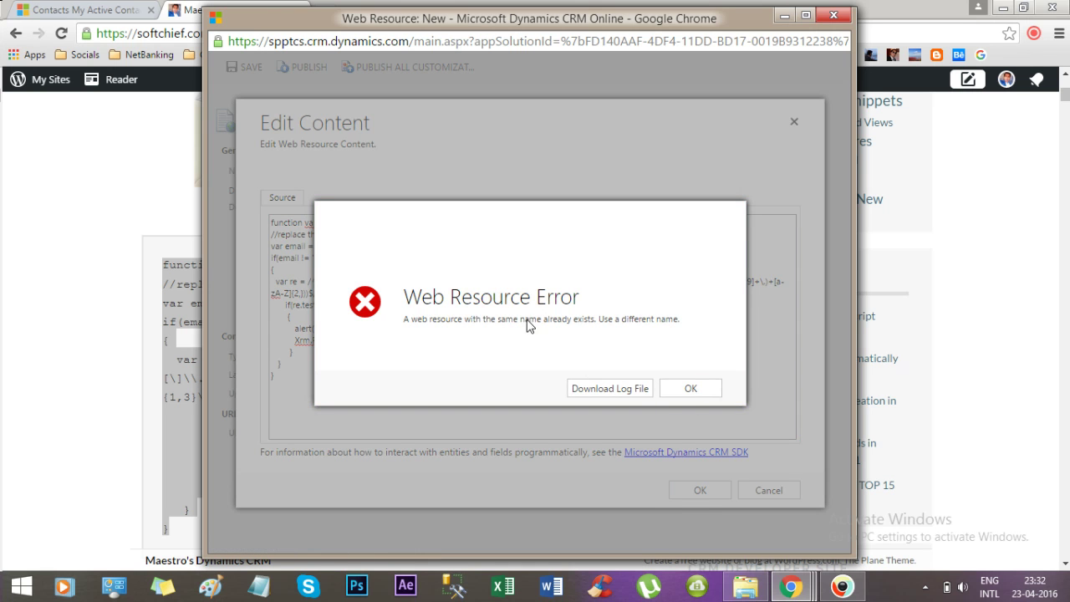
# Dismiss the error, close the content editor and rename the web resource to Costomer_Script.
pyautogui.click(693, 386)
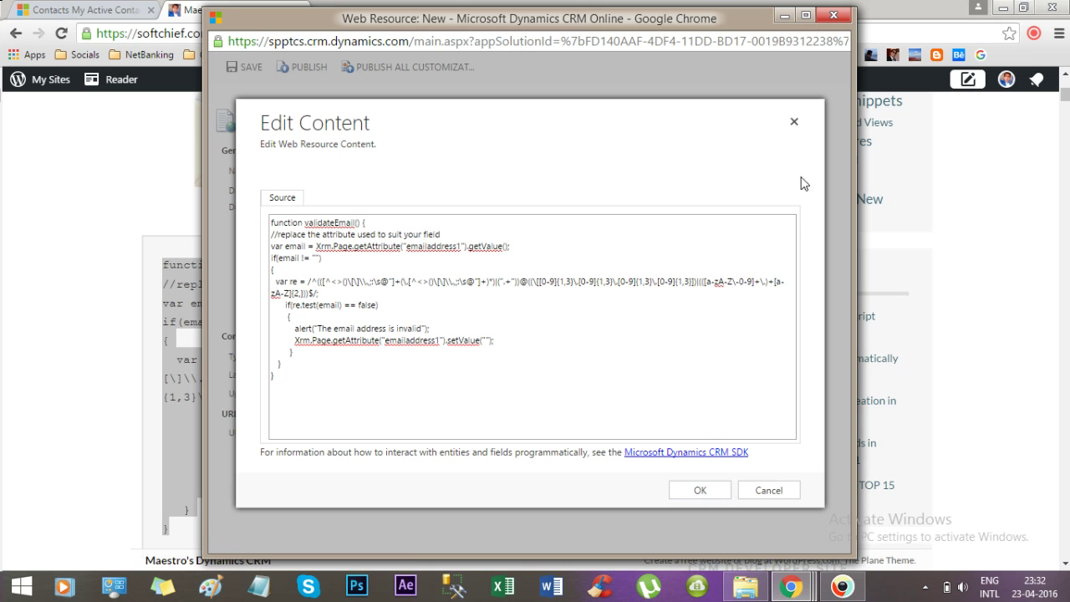
pyautogui.click(792, 127)
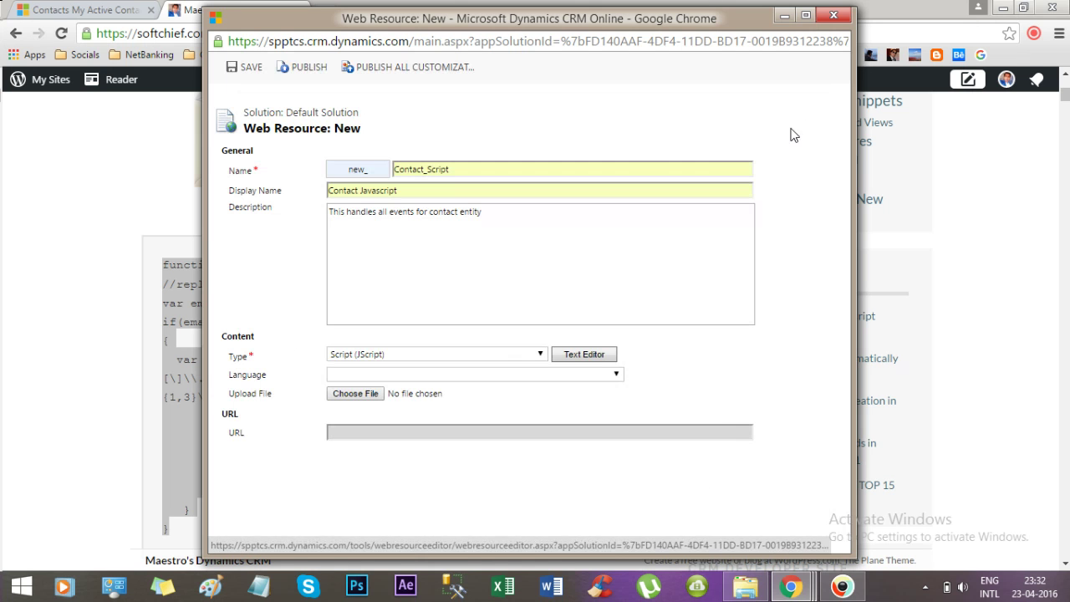
pyautogui.click(423, 168)
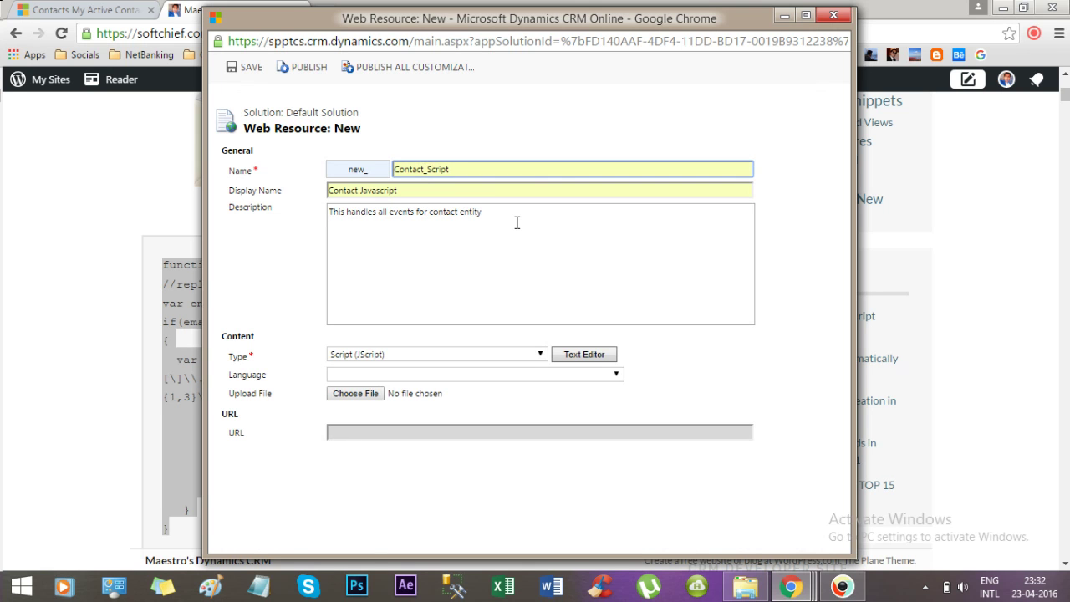
pyautogui.press('BackSpace')
pyautogui.press('BackSpace')
pyautogui.press('BackSpace')
pyautogui.press('BackSpace')
pyautogui.press('BackSpace')
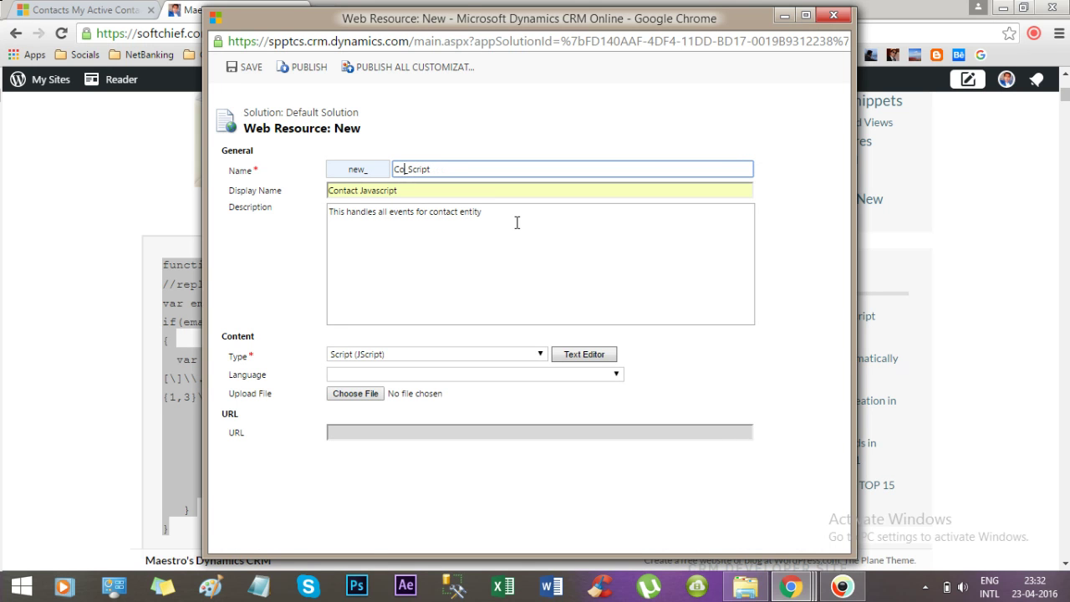
pyautogui.write('stomer')
# Replace the lone function name in the content editor with the full validateEmail function code.
pyautogui.click(580, 358)
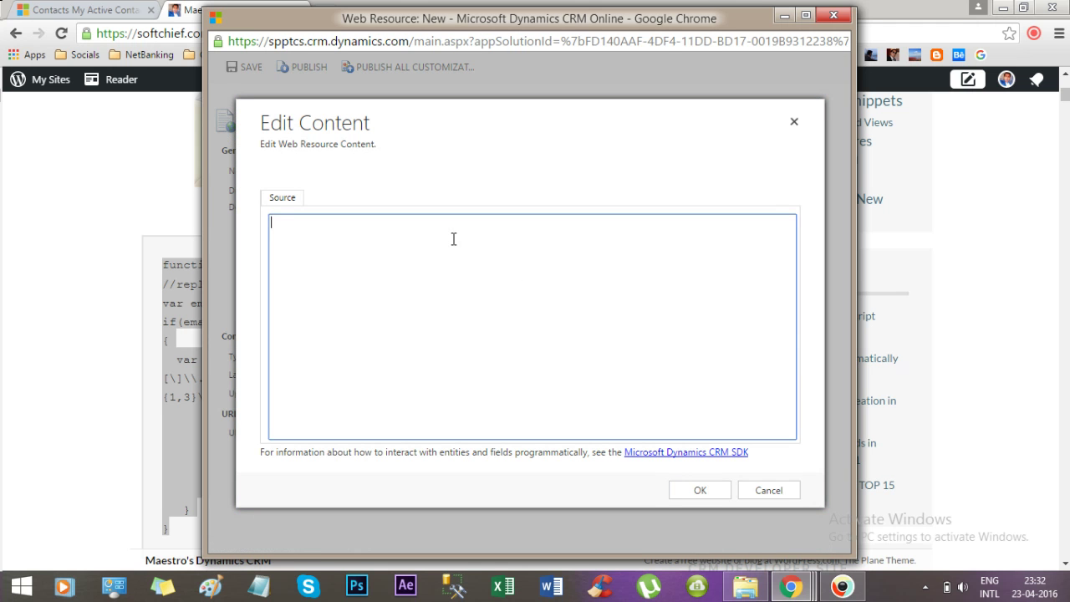
pyautogui.hotkey('ctrl', 'v')
pyautogui.moveTo(789, 587)
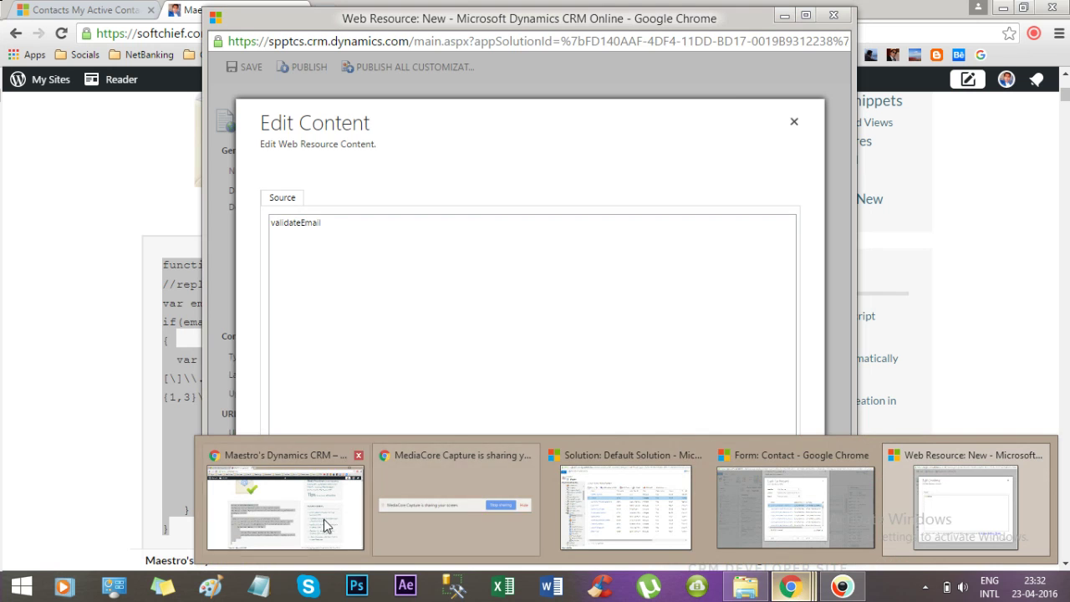
pyautogui.click(284, 506)
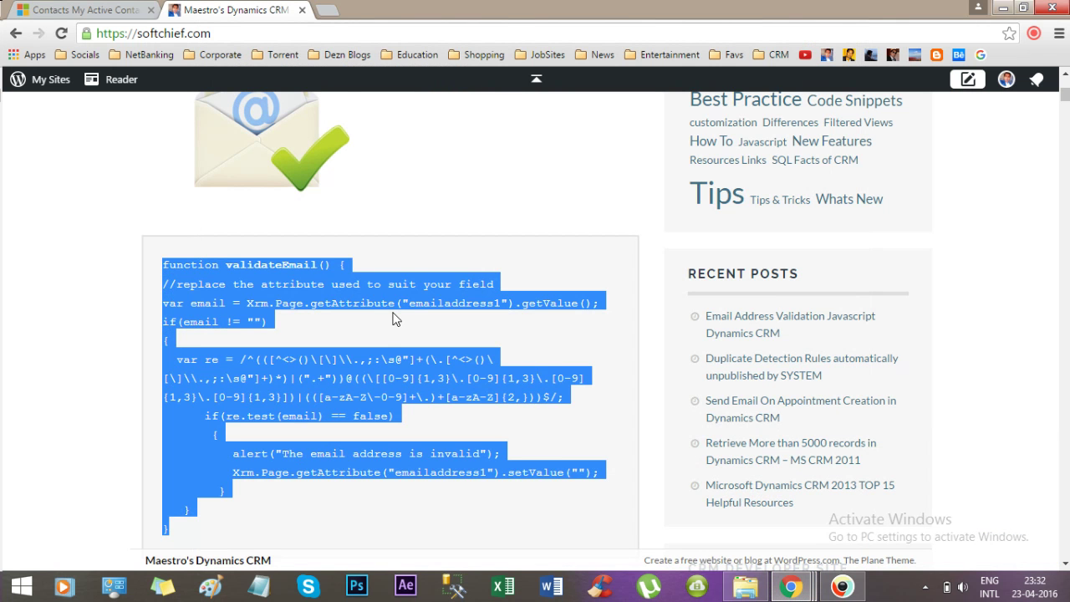
pyautogui.moveTo(789, 587)
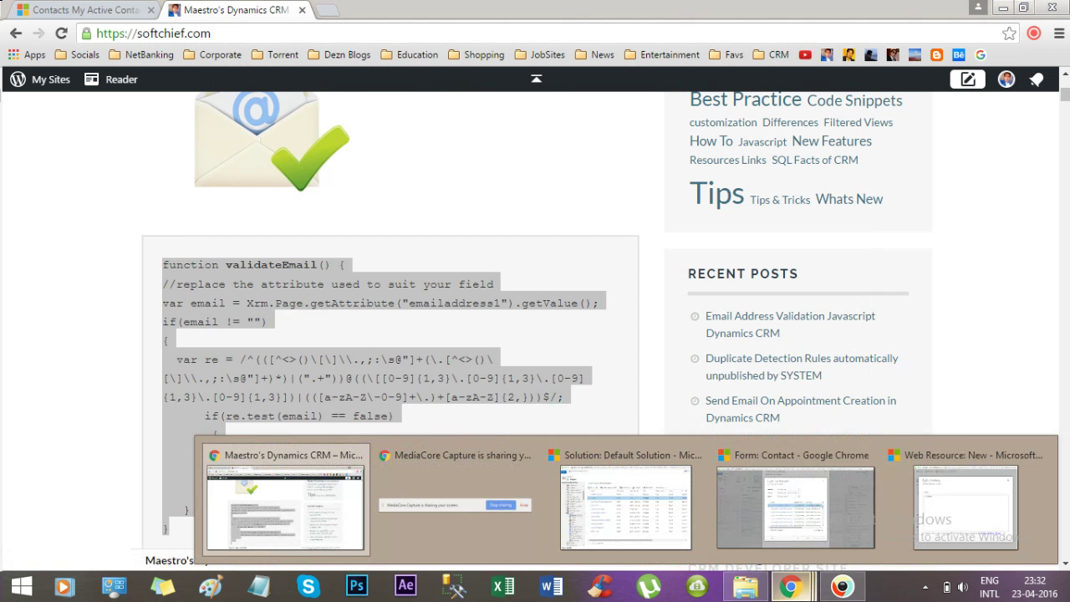
pyautogui.click(943, 494)
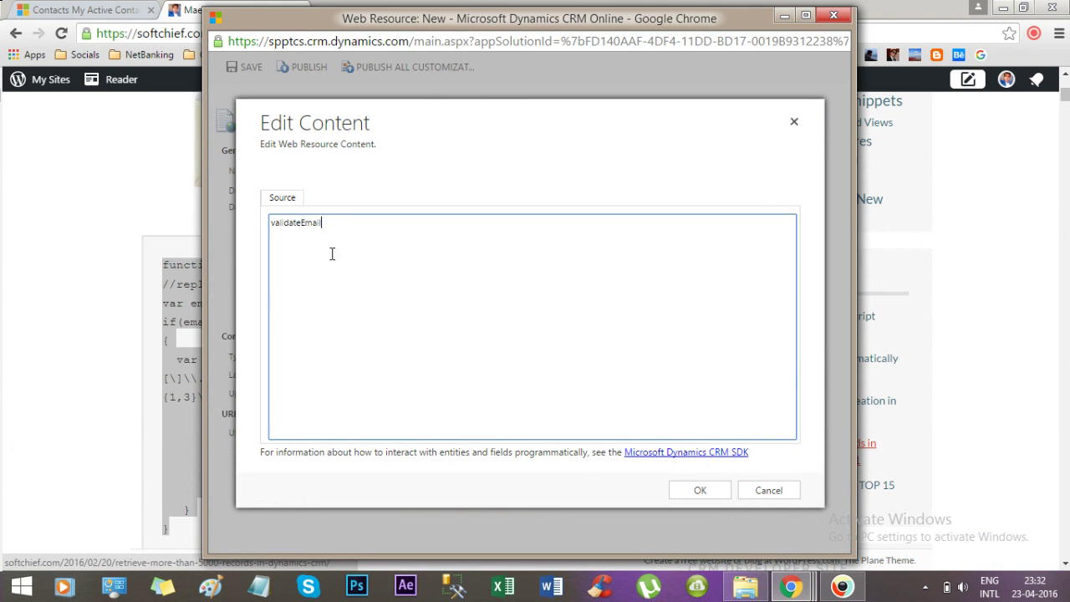
pyautogui.doubleClick(306, 227)
pyautogui.hotkey('ctrl', 'v')
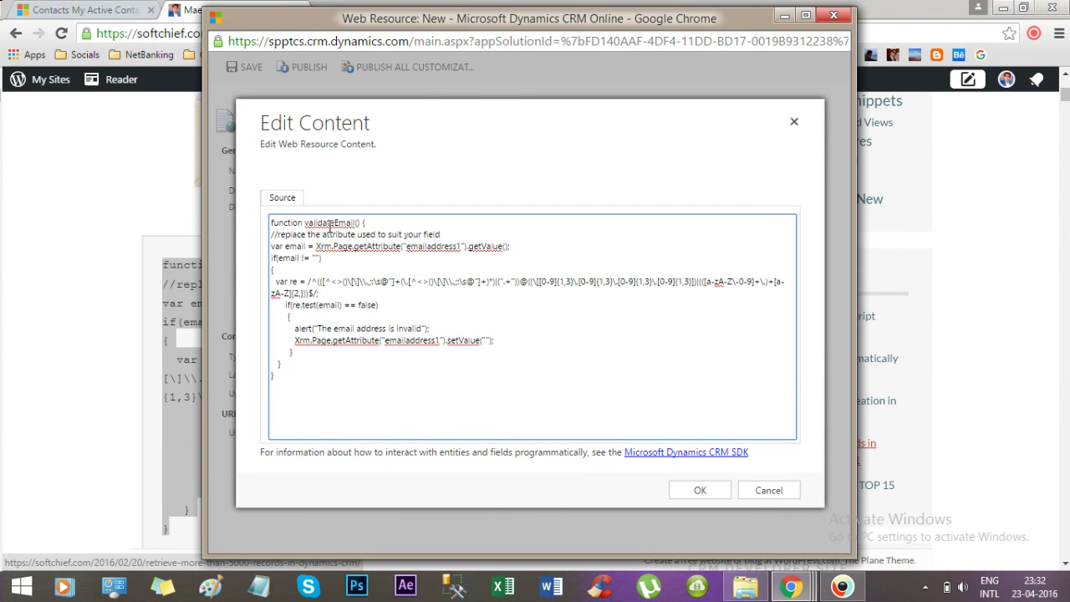
pyautogui.doubleClick(334, 223)
pyautogui.hotkey('ctrl', 'c')
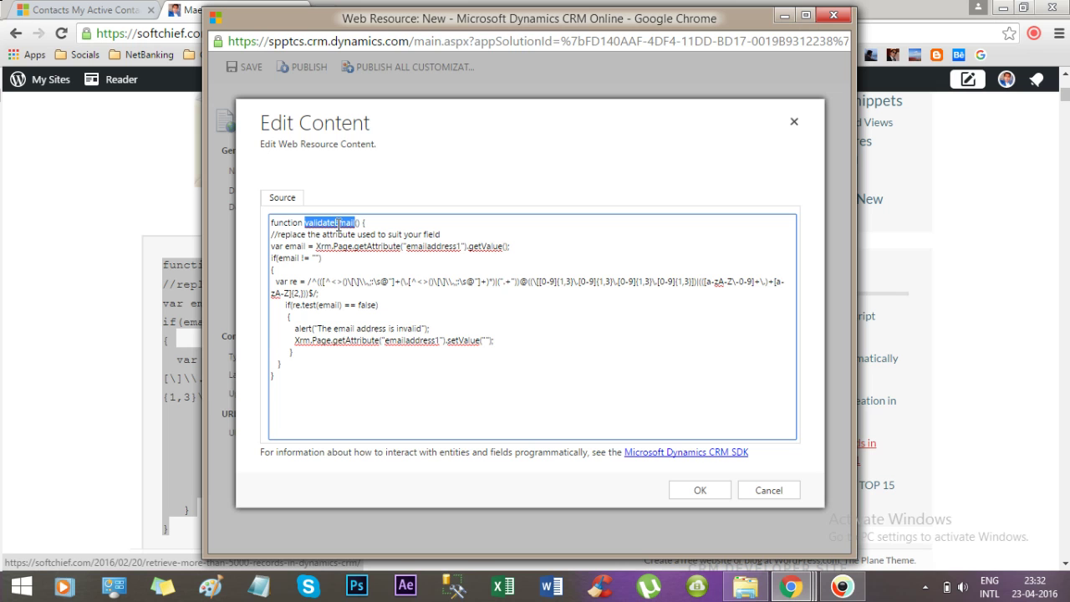
# Confirm the script content, save and publish new_Costomer_Script, and close its window.
pyautogui.click(698, 491)
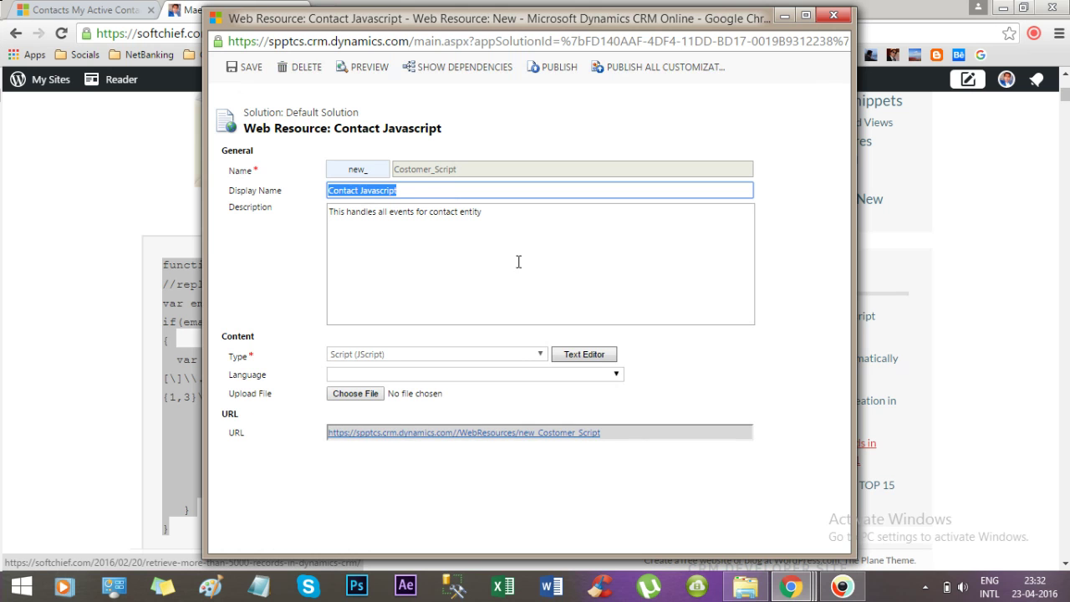
pyautogui.click(244, 70)
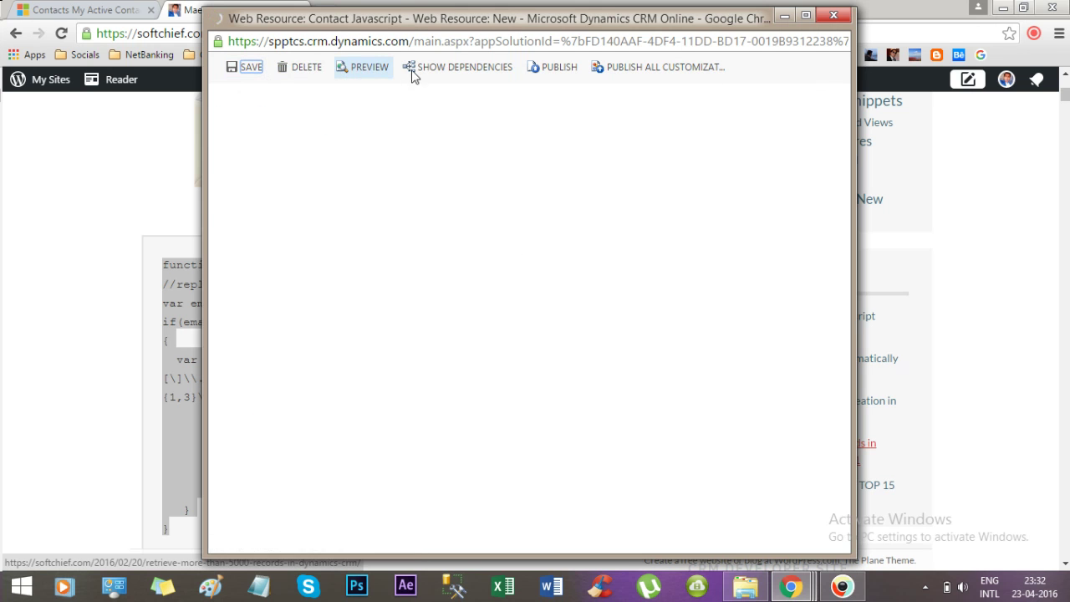
pyautogui.click(552, 70)
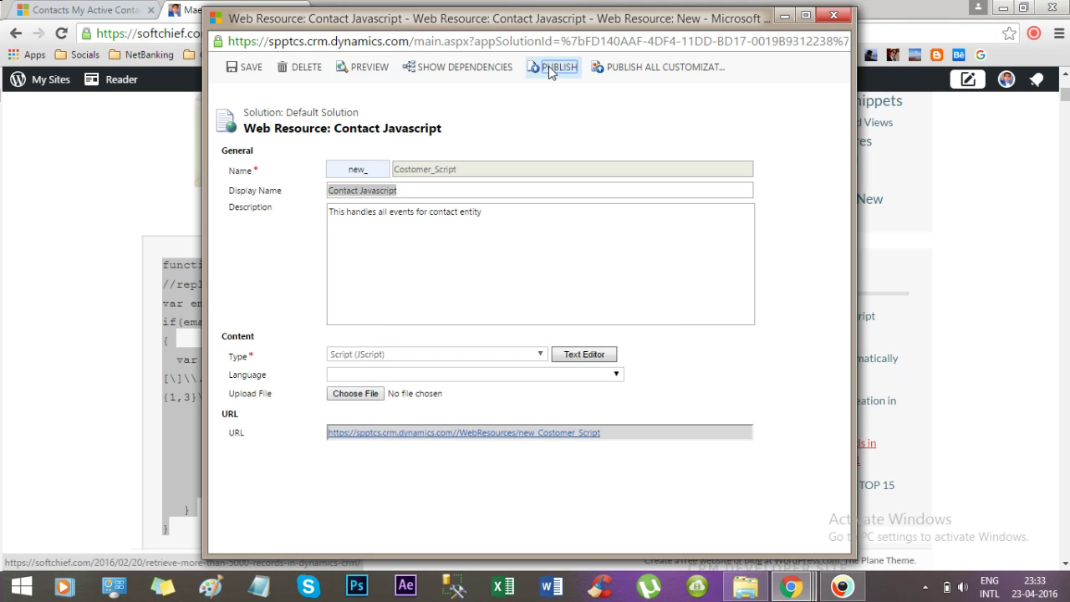
pyautogui.click(833, 15)
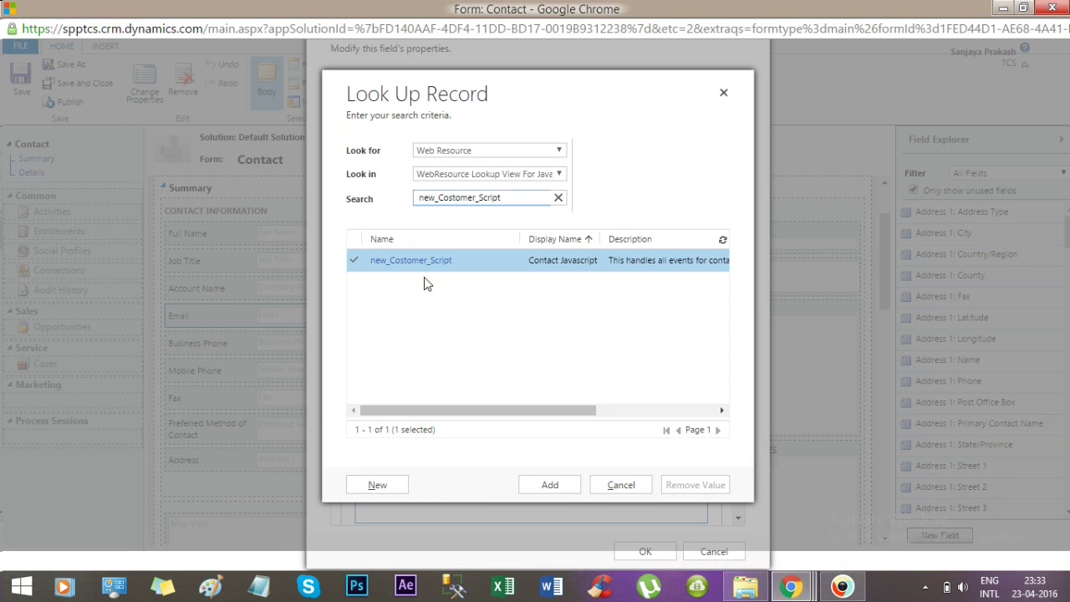
# Add new_Costomer_Script as a form library and begin a new Email OnChange event handler.
pyautogui.click(561, 492)
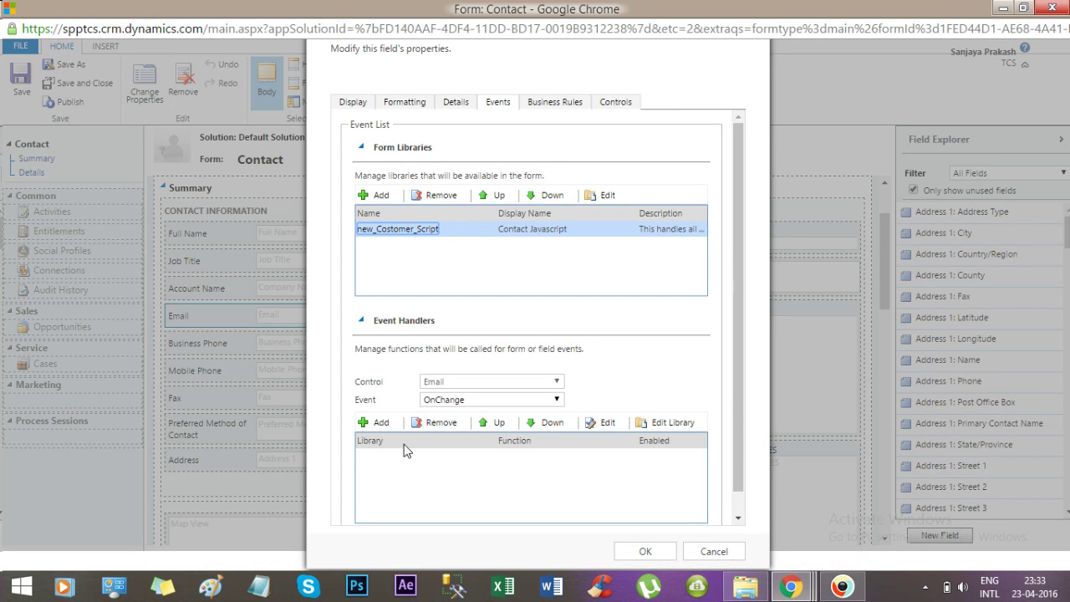
pyautogui.click(409, 323)
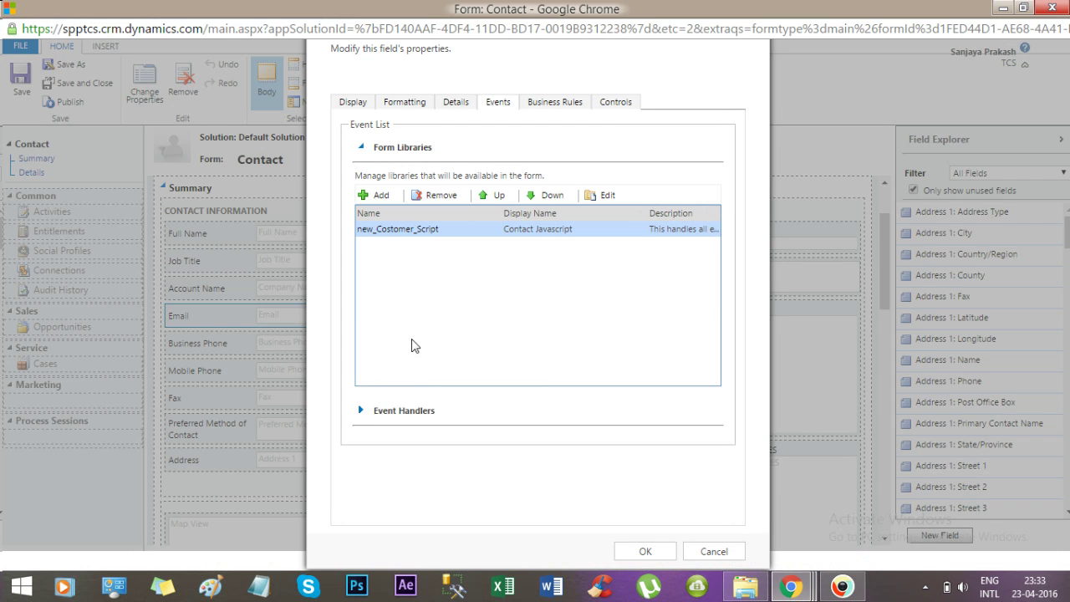
pyautogui.click(405, 413)
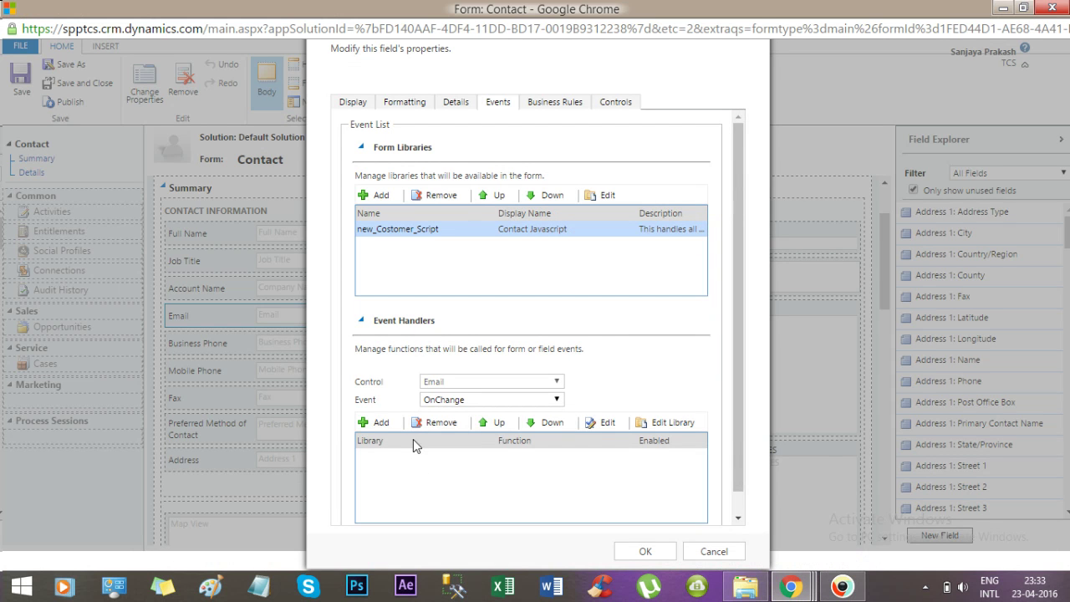
pyautogui.click(378, 424)
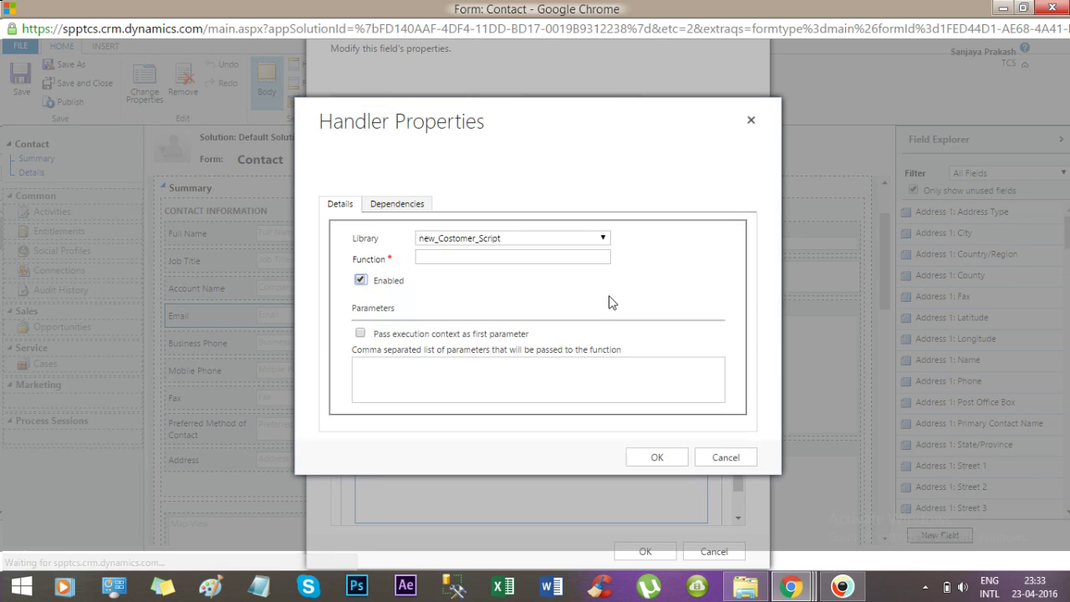
# Set the Email OnChange handler to library new_Costomer_Script, function validateEmail, and close Field Properties.
pyautogui.click(484, 239)
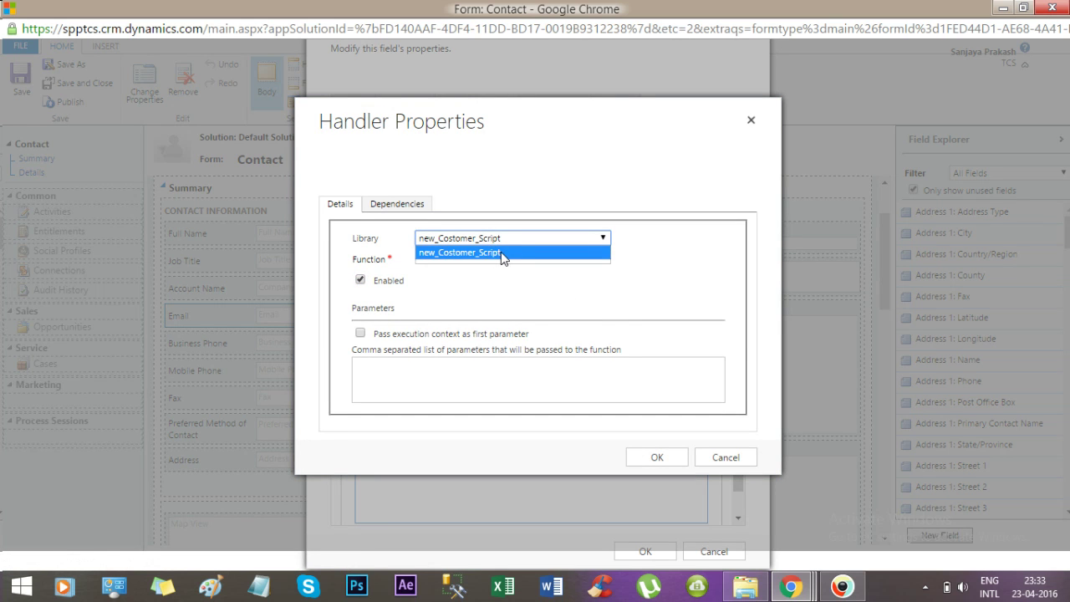
pyautogui.click(502, 253)
pyautogui.click(451, 256)
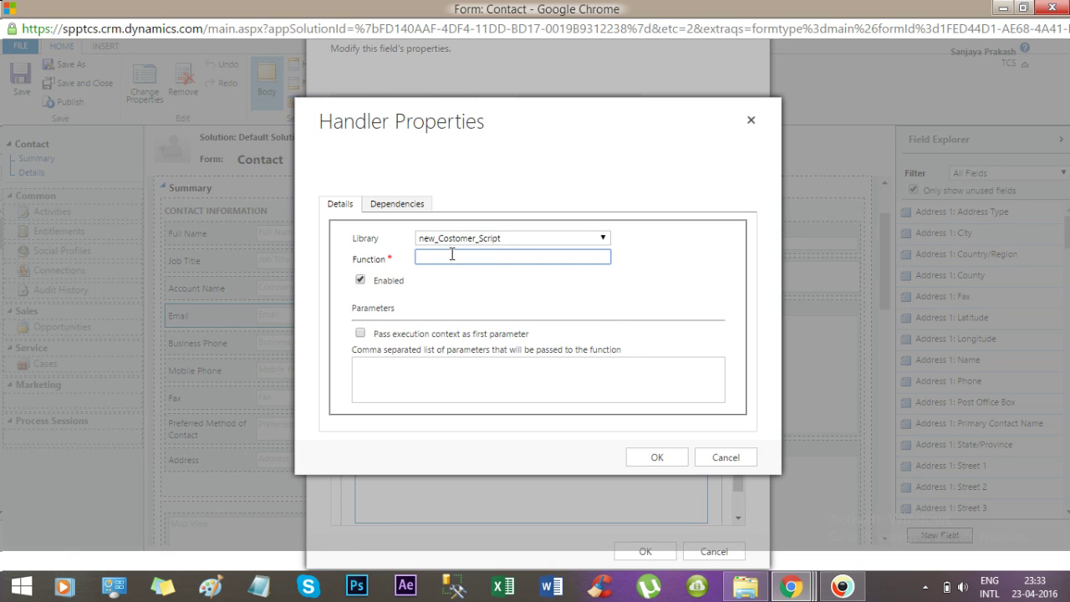
pyautogui.hotkey('ctrl', 'v')
pyautogui.click(658, 457)
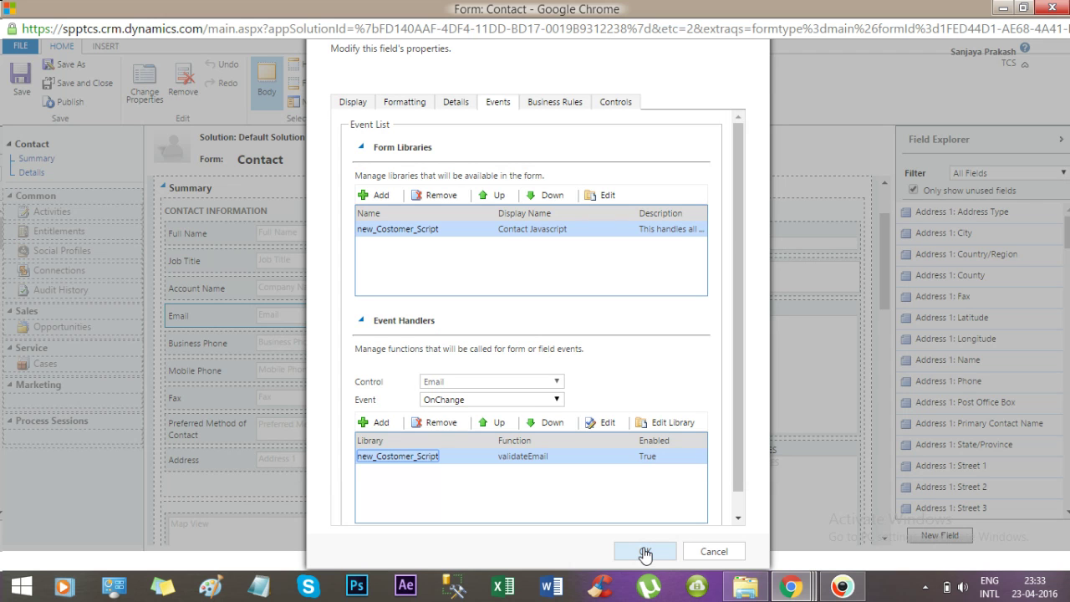
pyautogui.click(645, 551)
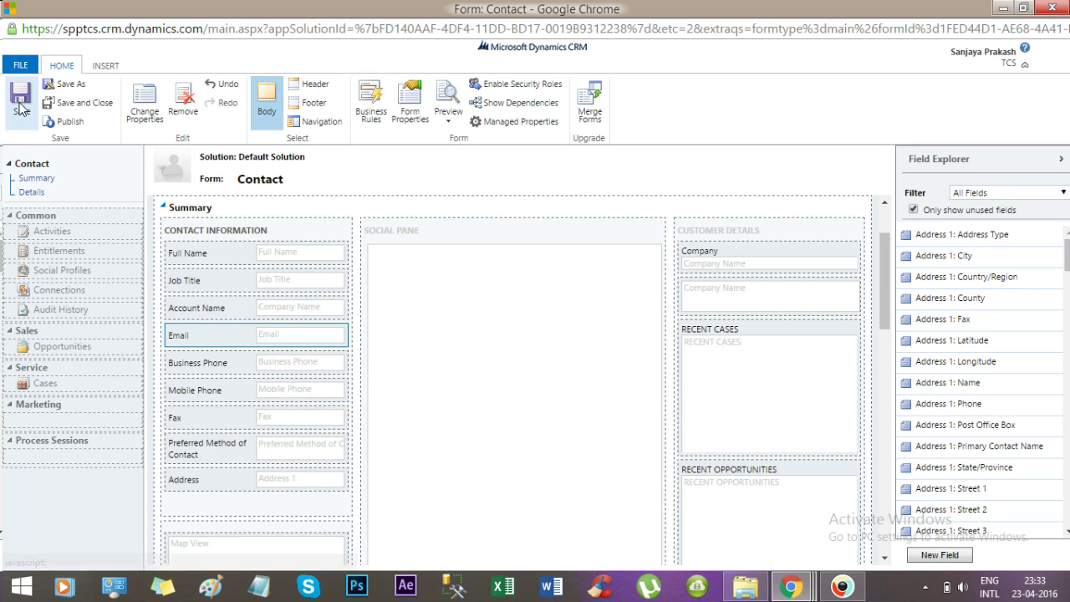
# Check the Email field's Details tab shows schema name emailaddress1, then close the dialog.
pyautogui.doubleClick(220, 335)
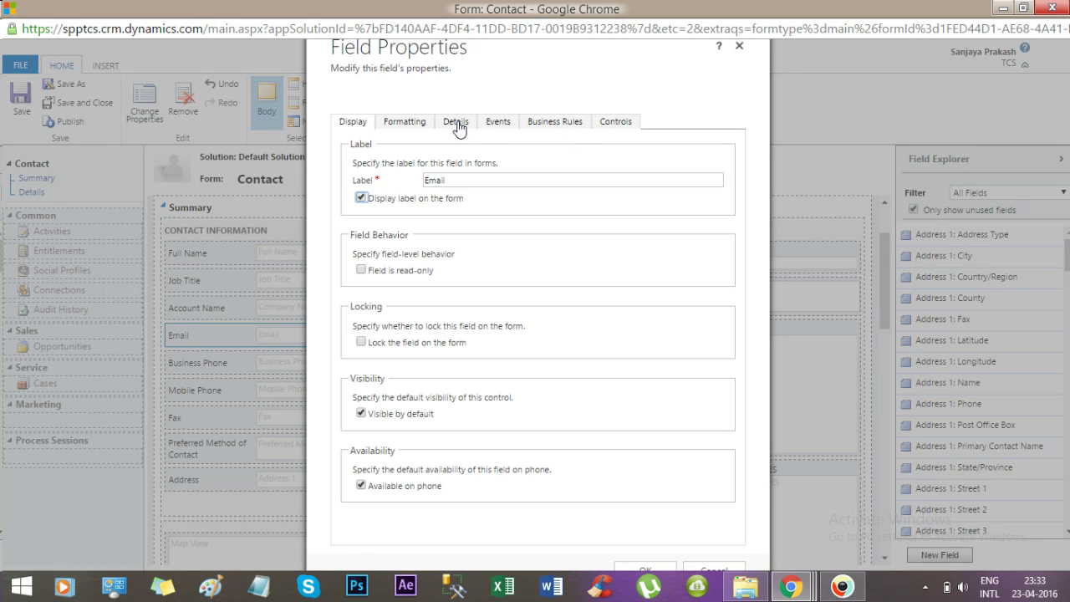
pyautogui.click(458, 126)
pyautogui.doubleClick(470, 200)
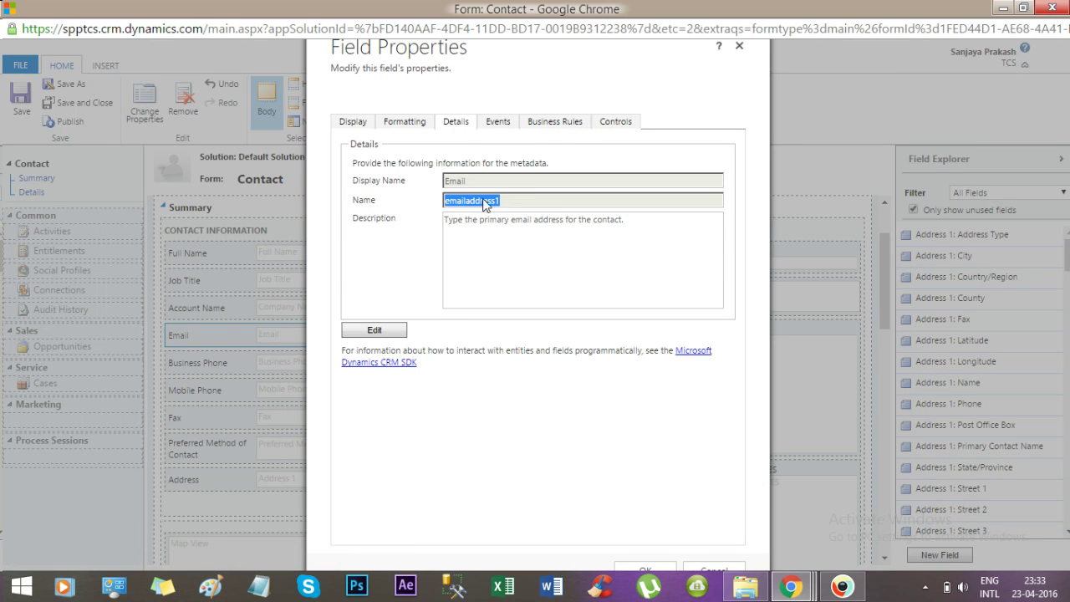
pyautogui.moveTo(456, 201); pyautogui.dragTo(500, 204)
pyautogui.click(739, 46)
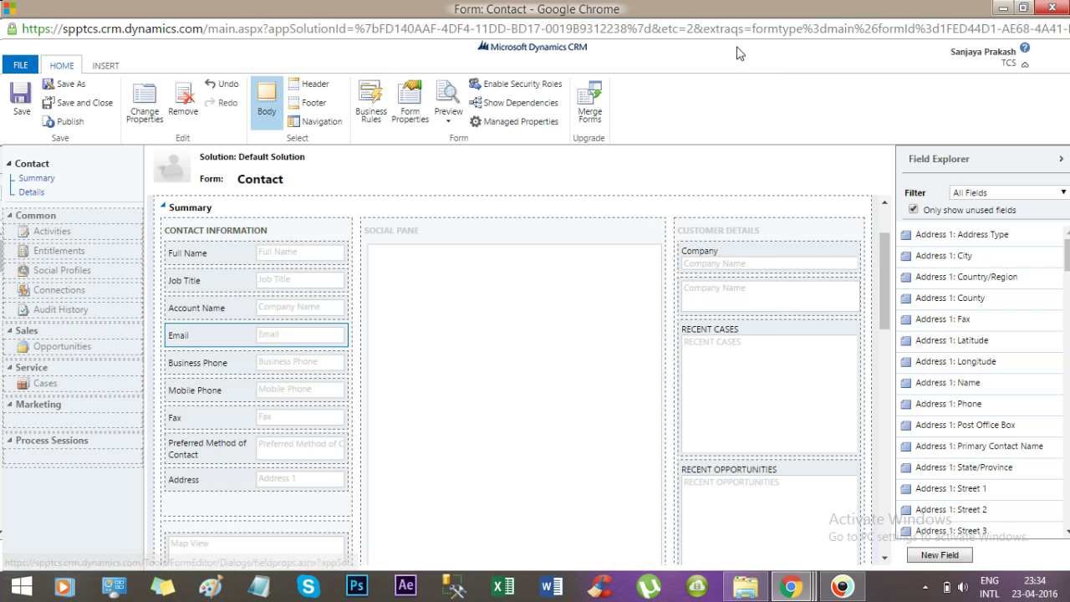
# Save and publish the Contact form changes, then close the form editor window.
pyautogui.click(22, 105)
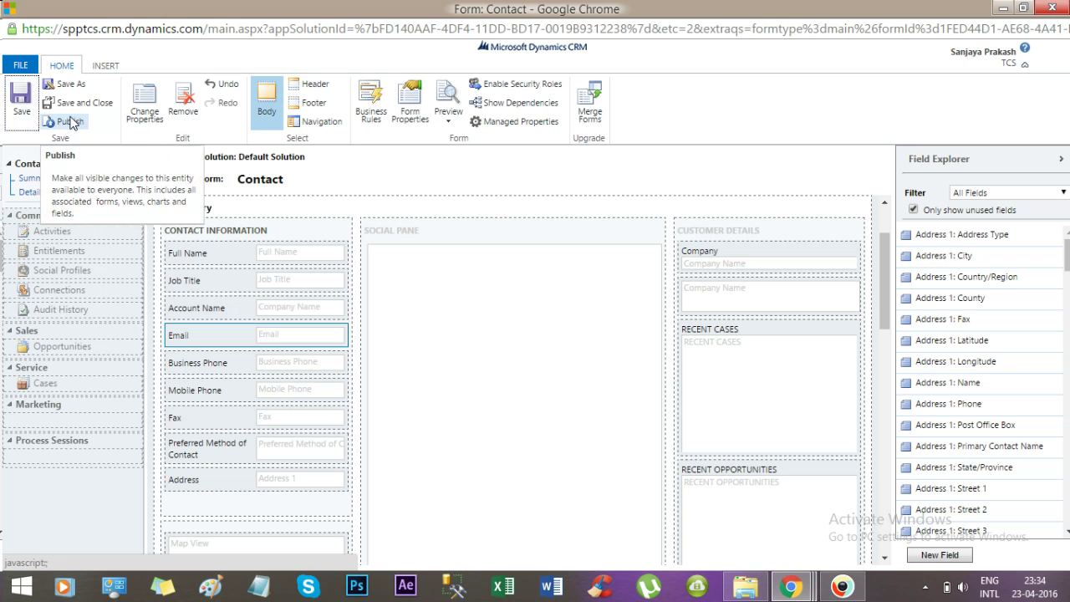
pyautogui.click(70, 122)
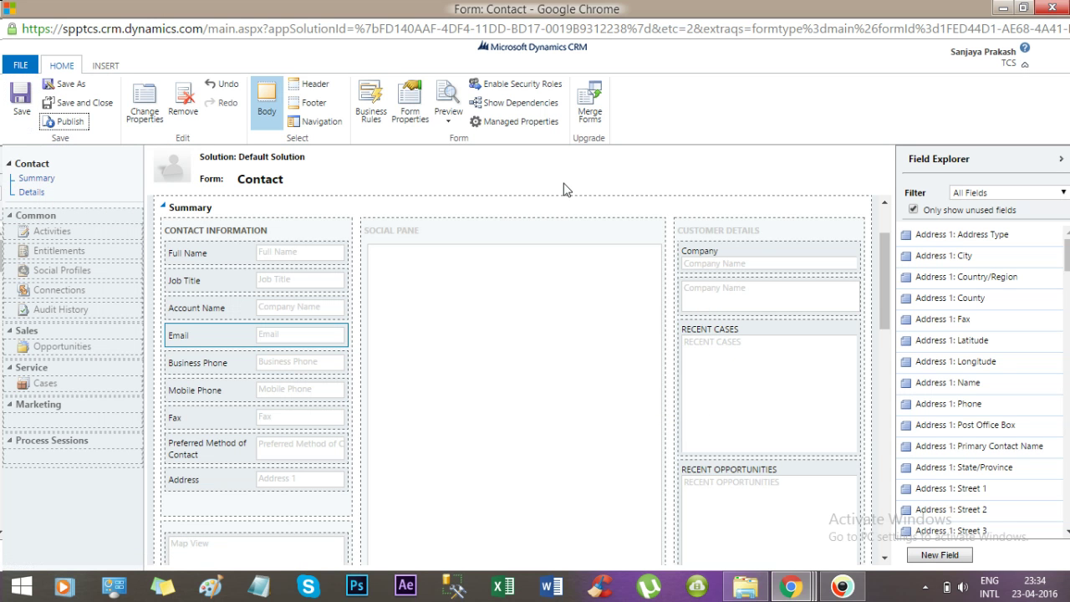
pyautogui.click(1045, 9)
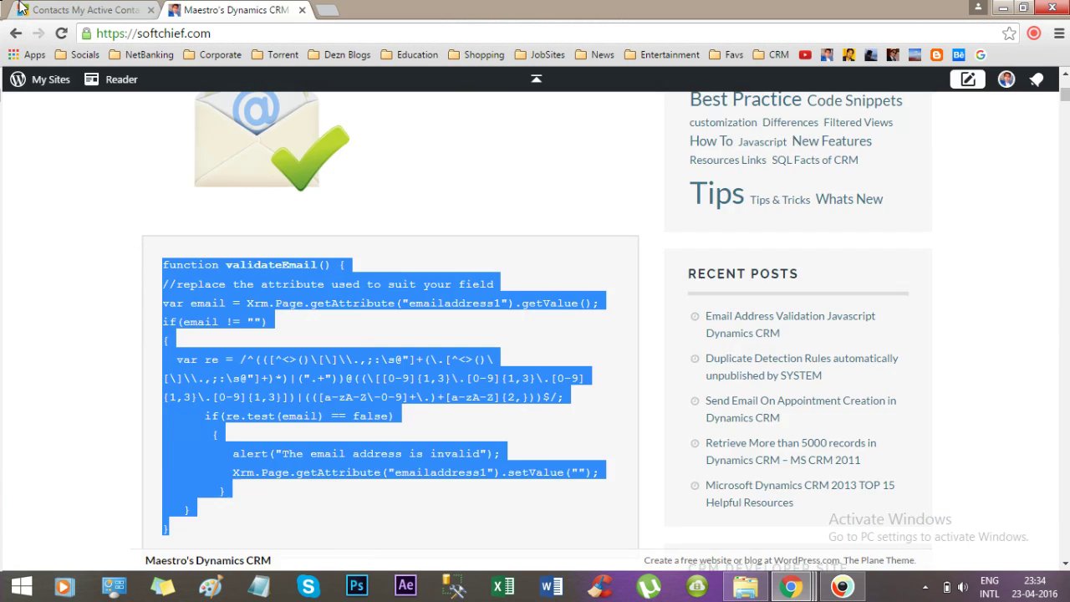
# Reload My Active Contacts and open the test contact whose email lacks a proper domain.
pyautogui.click(84, 9)
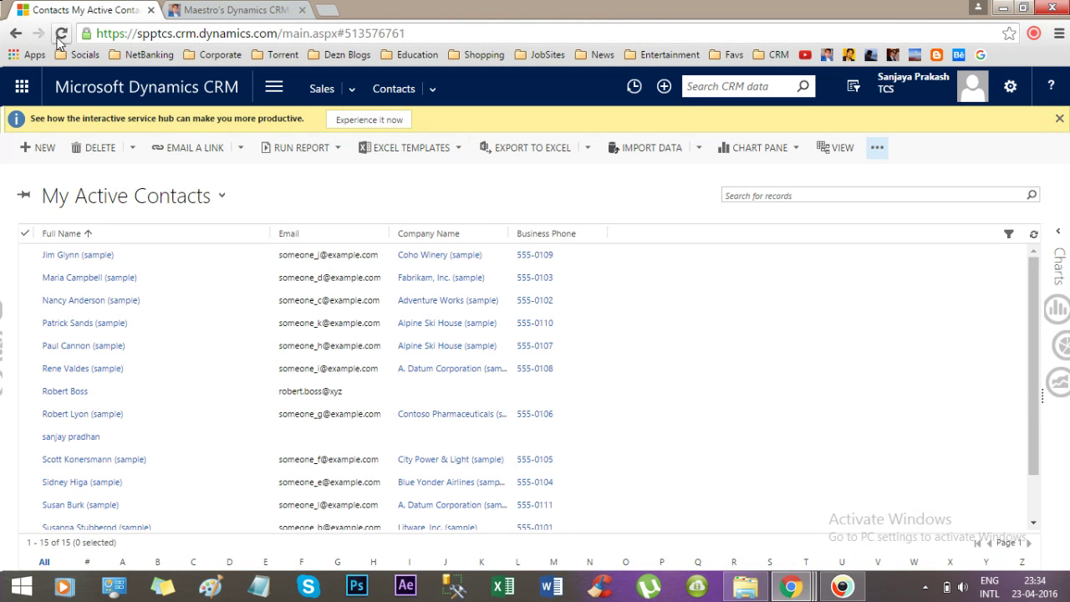
pyautogui.click(61, 34)
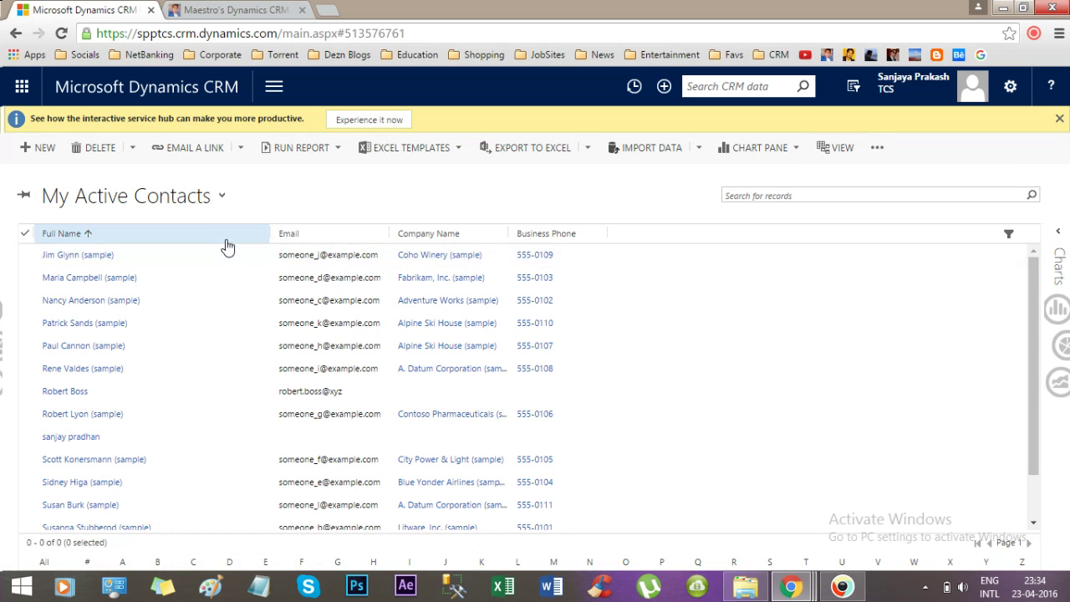
pyautogui.click(219, 393)
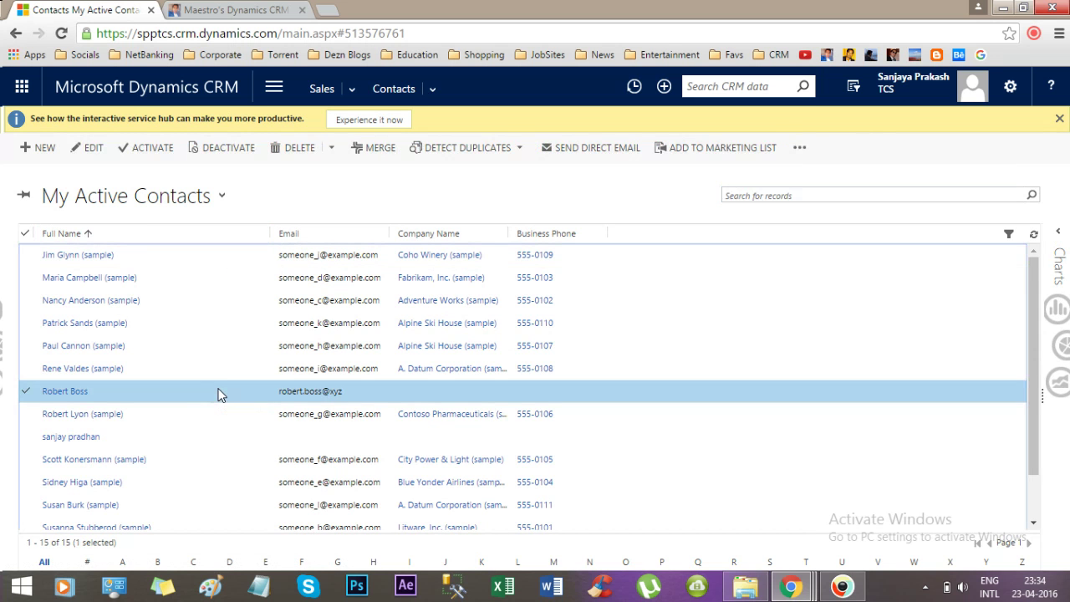
pyautogui.doubleClick(176, 394)
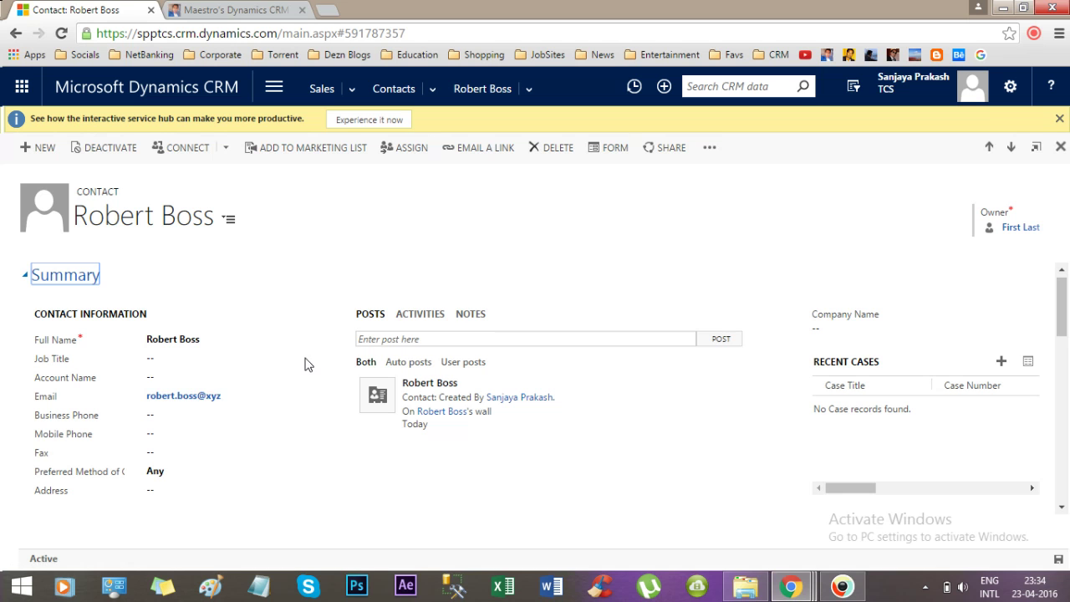
# Enter an invalid email on the contact and dismiss both 'email address is invalid' alerts.
pyautogui.click(234, 398)
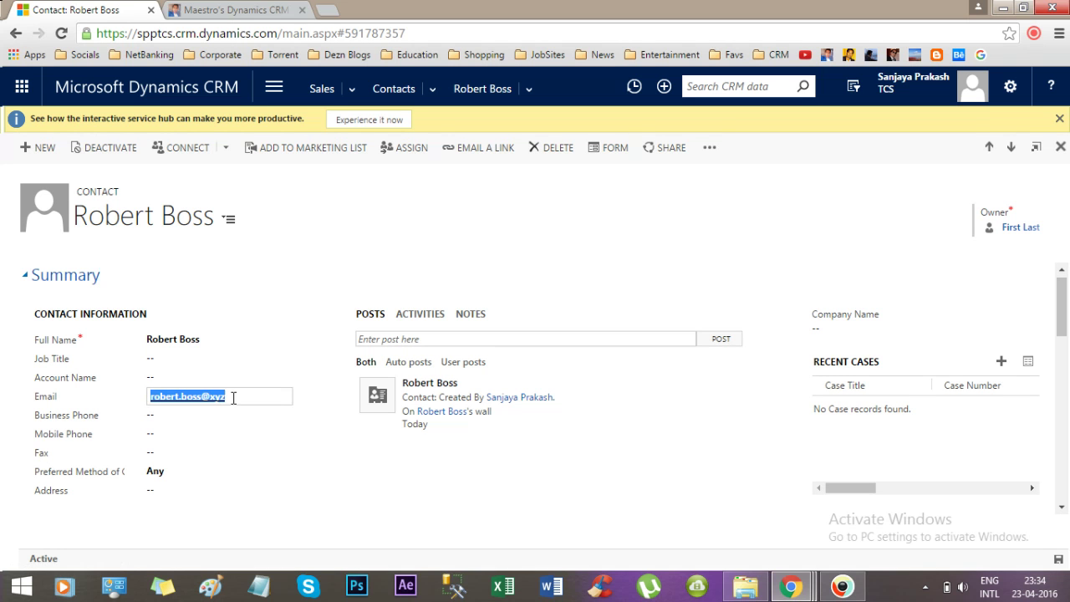
pyautogui.click(238, 398)
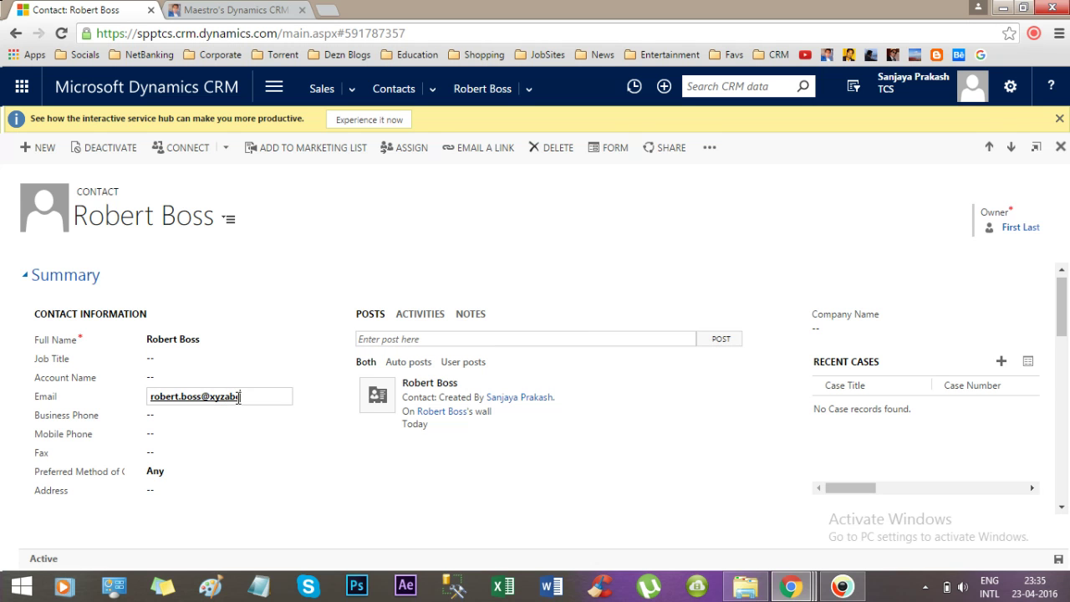
pyautogui.press('Tab')
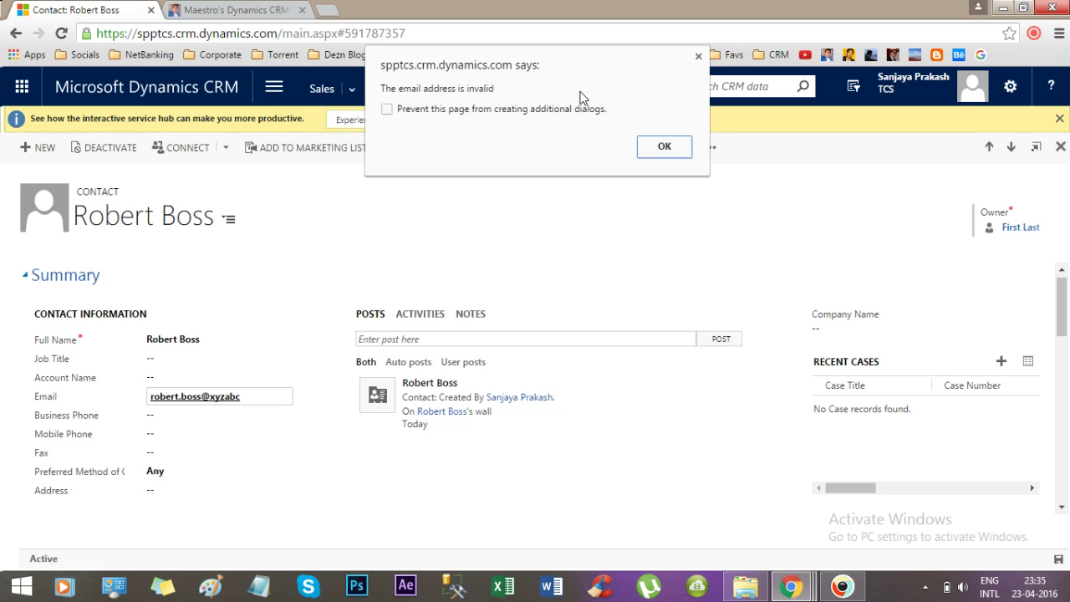
pyautogui.click(663, 148)
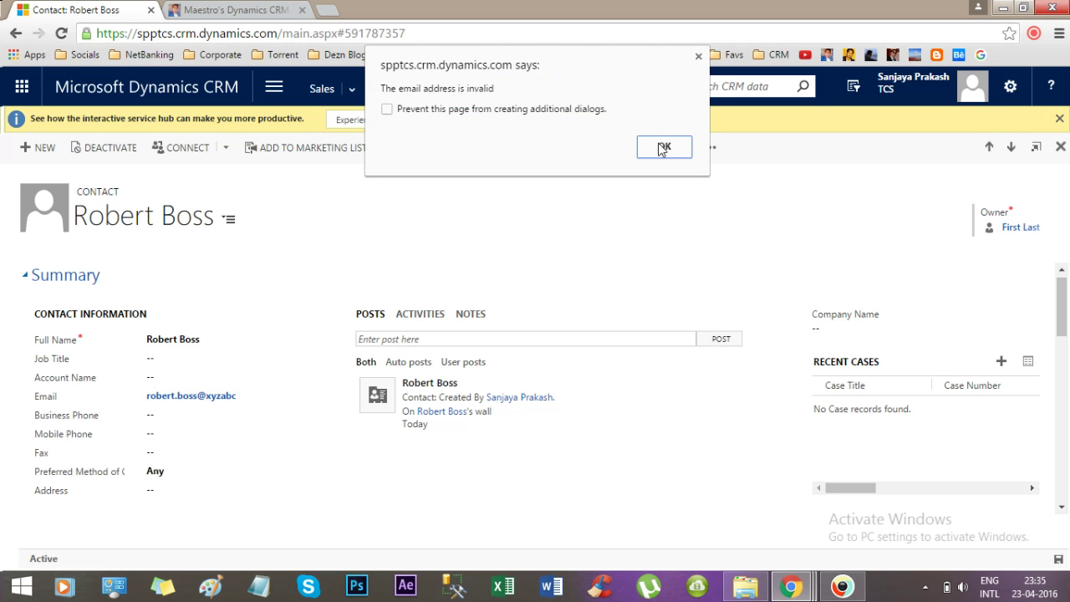
pyautogui.click(663, 148)
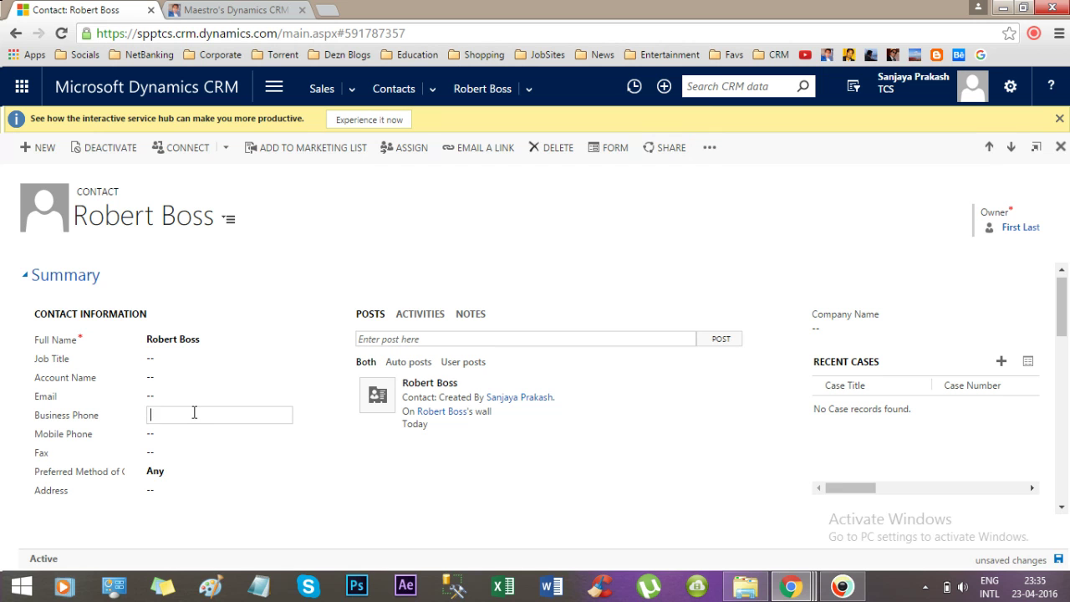
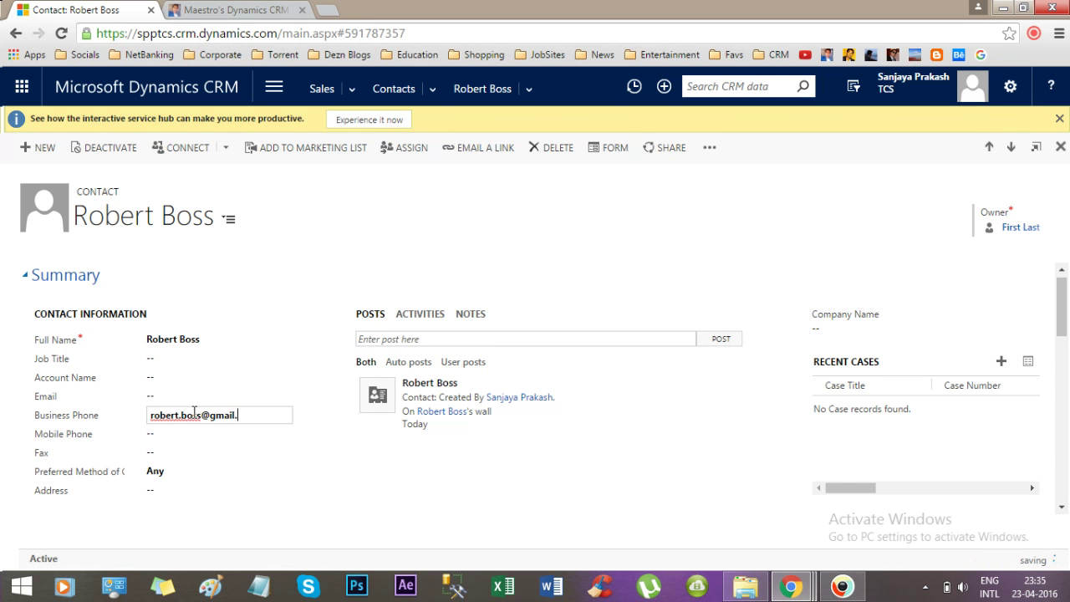
# Enter a Gmail address in Business Phone, then change its ending from .com to .in.
pyautogui.press('Tab')
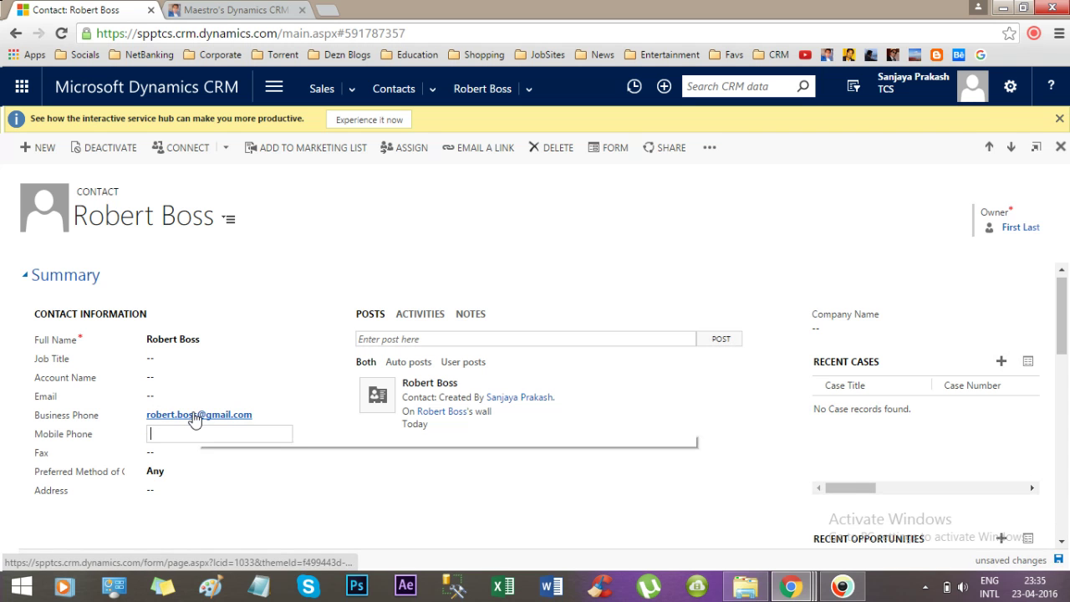
pyautogui.click(264, 415)
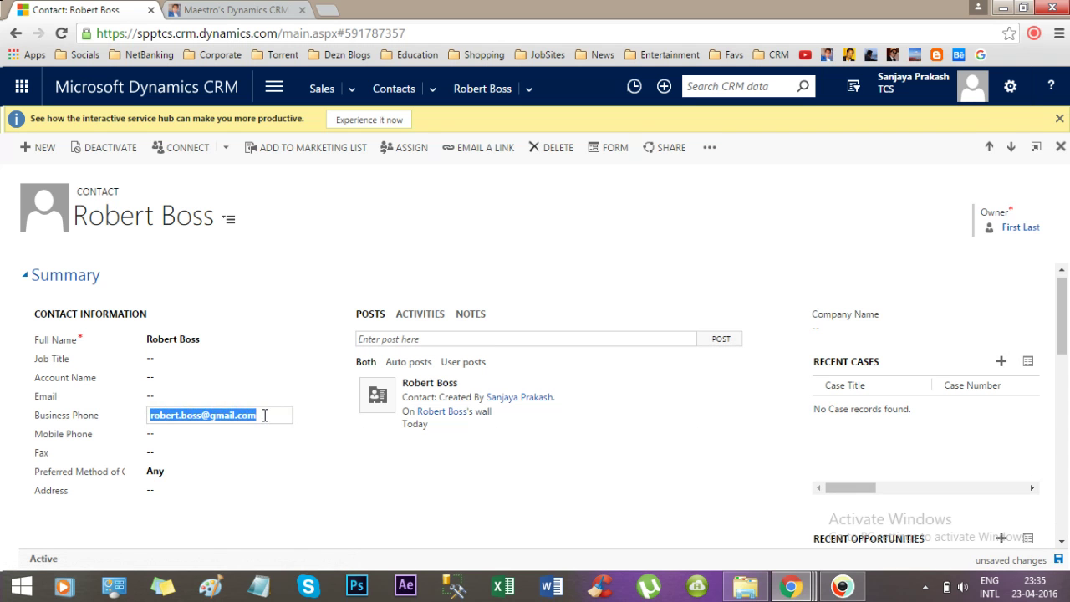
pyautogui.click(267, 415)
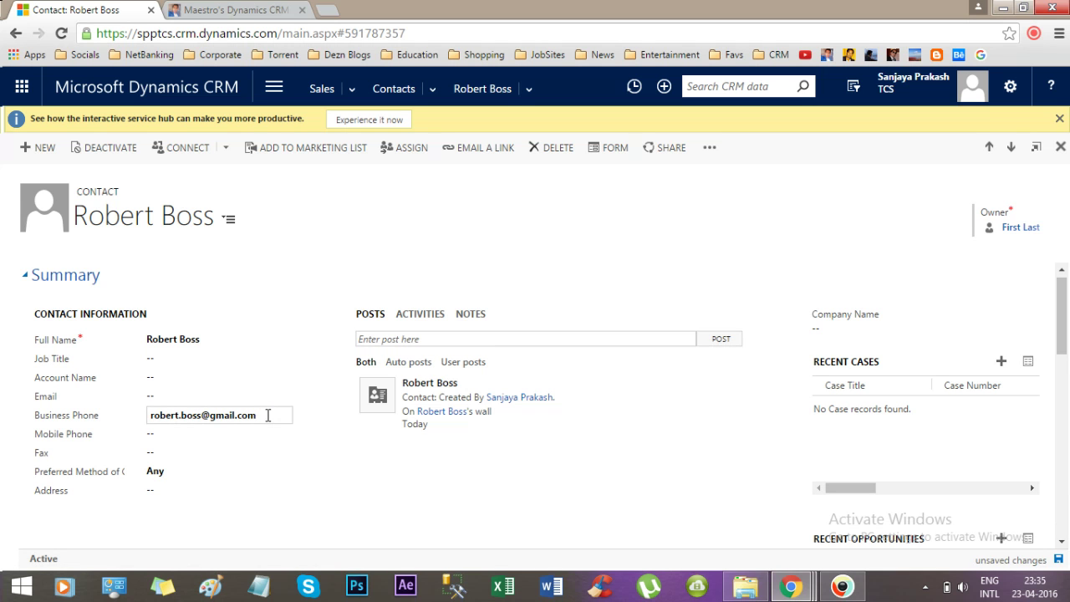
pyautogui.press('BackSpace')
pyautogui.press('BackSpace')
pyautogui.press('BackSpace')
pyautogui.write('in')
pyautogui.press('Tab')
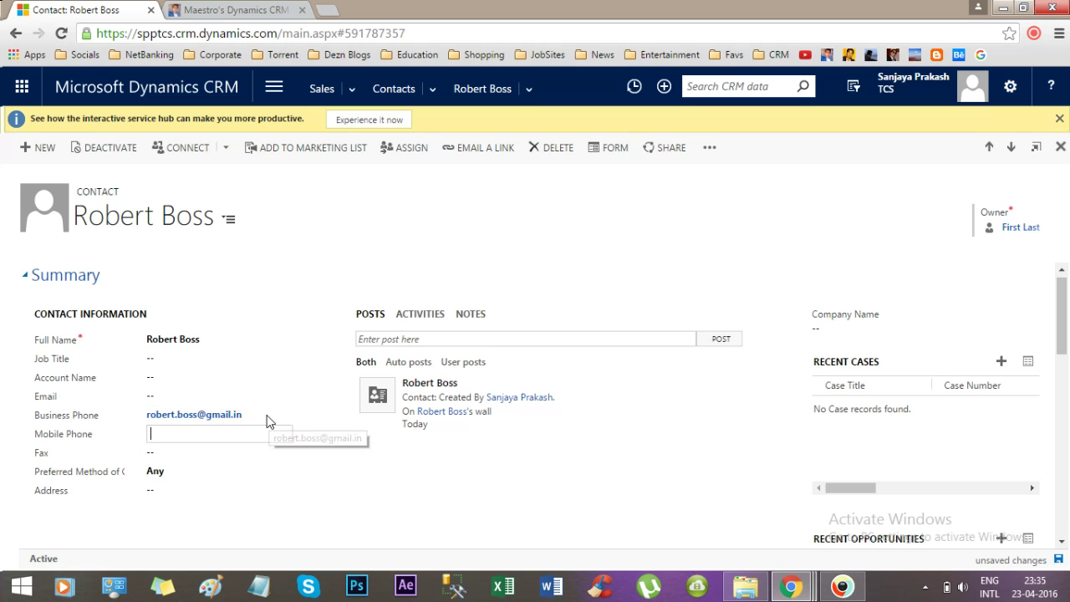
# Change the Business Phone address ending from .in to .scot.
pyautogui.click(267, 415)
pyautogui.click(256, 415)
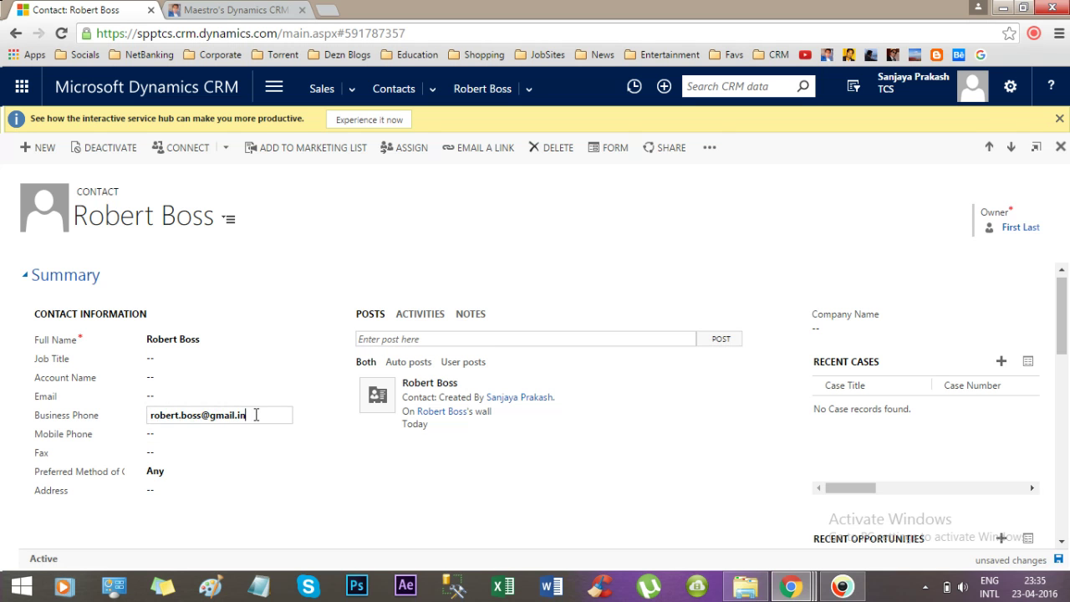
pyautogui.press('BackSpace')
pyautogui.press('BackSpace')
pyautogui.write('scot')
pyautogui.press('Tab')
# Delete the .scot ending from the Business Phone address, leaving it incomplete.
pyautogui.click(261, 412)
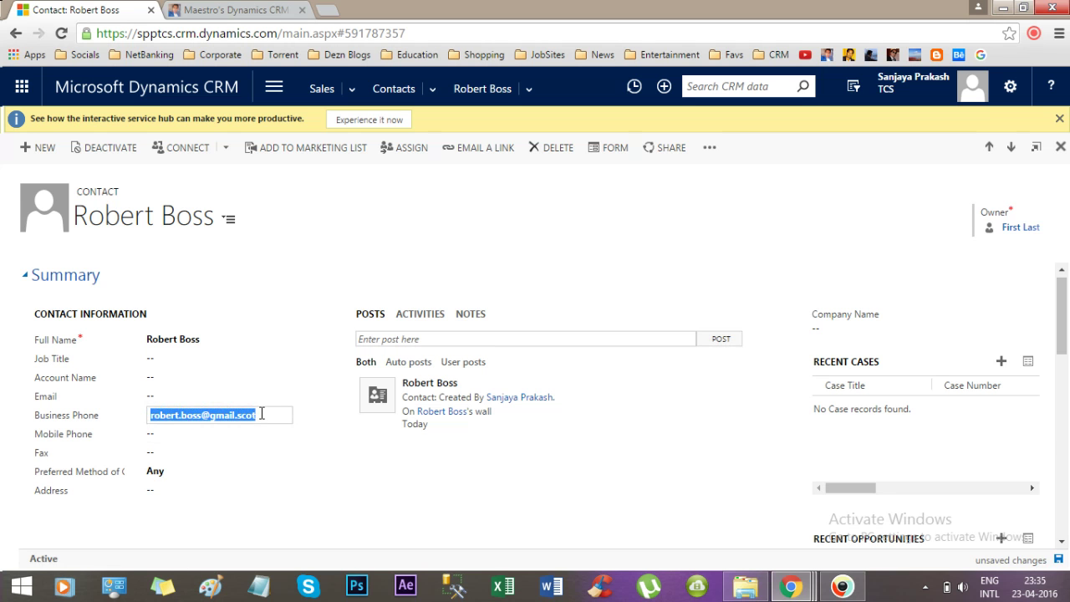
pyautogui.click(268, 414)
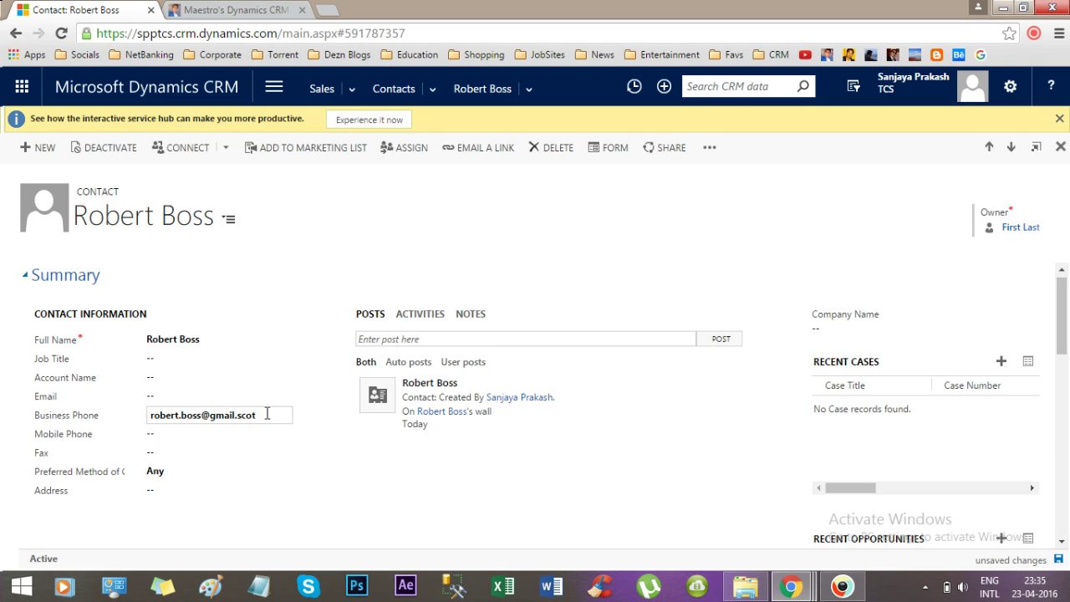
pyautogui.moveTo(255, 414); pyautogui.dragTo(235, 412)
pyautogui.press('BackSpace')
pyautogui.click(306, 452)
# Recheck the shortened Business Phone value and commit it without an invalid-email alert.
pyautogui.click(248, 412)
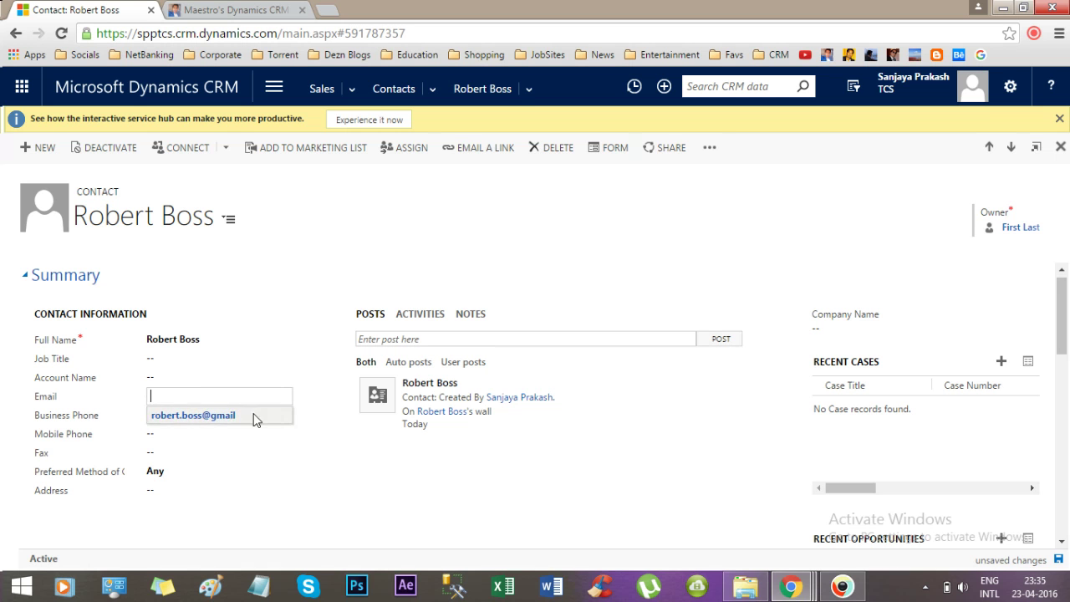
pyautogui.tripleClick(258, 415)
pyautogui.click(251, 377)
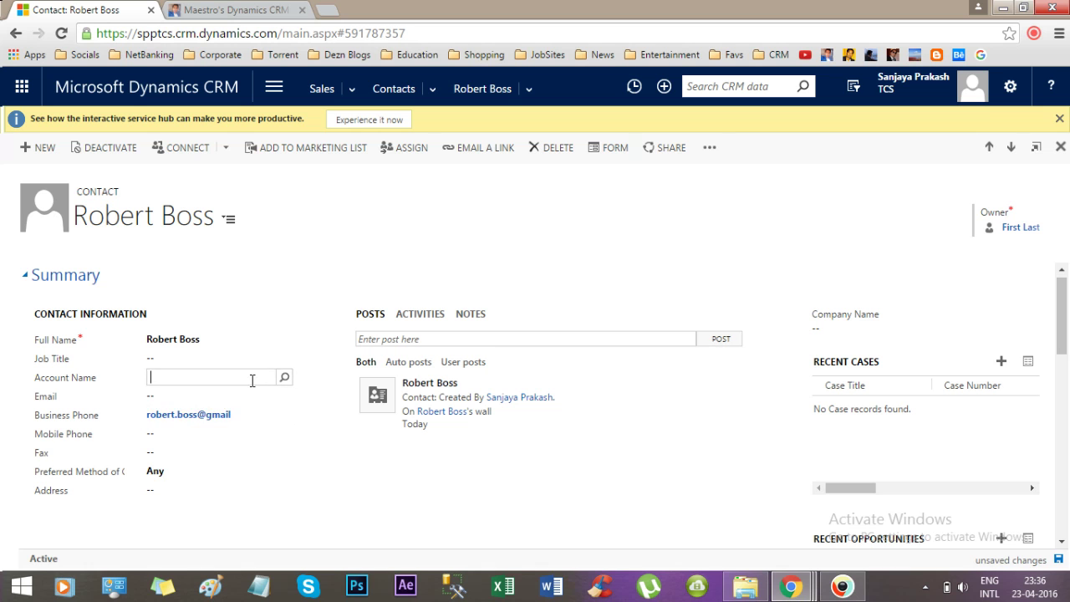
pyautogui.click(250, 414)
pyautogui.click(262, 415)
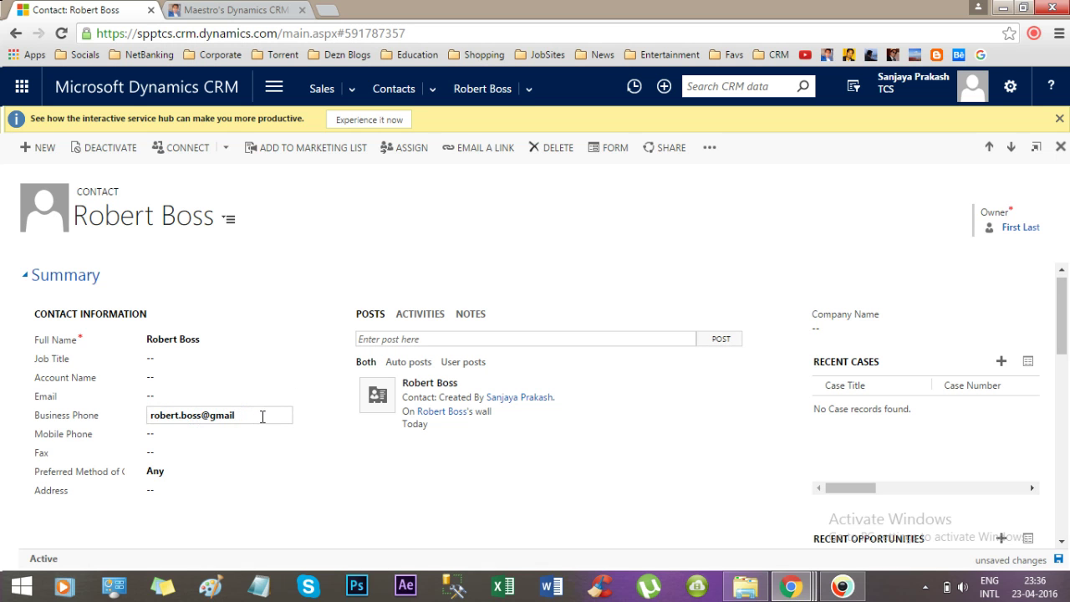
pyautogui.click(510, 487)
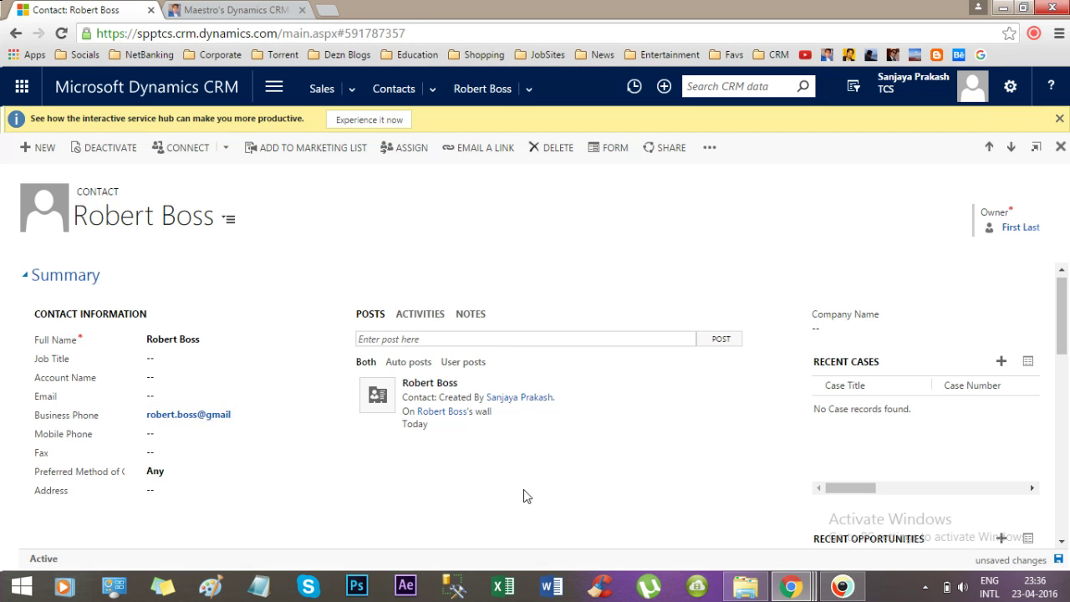
pyautogui.click(789, 585)
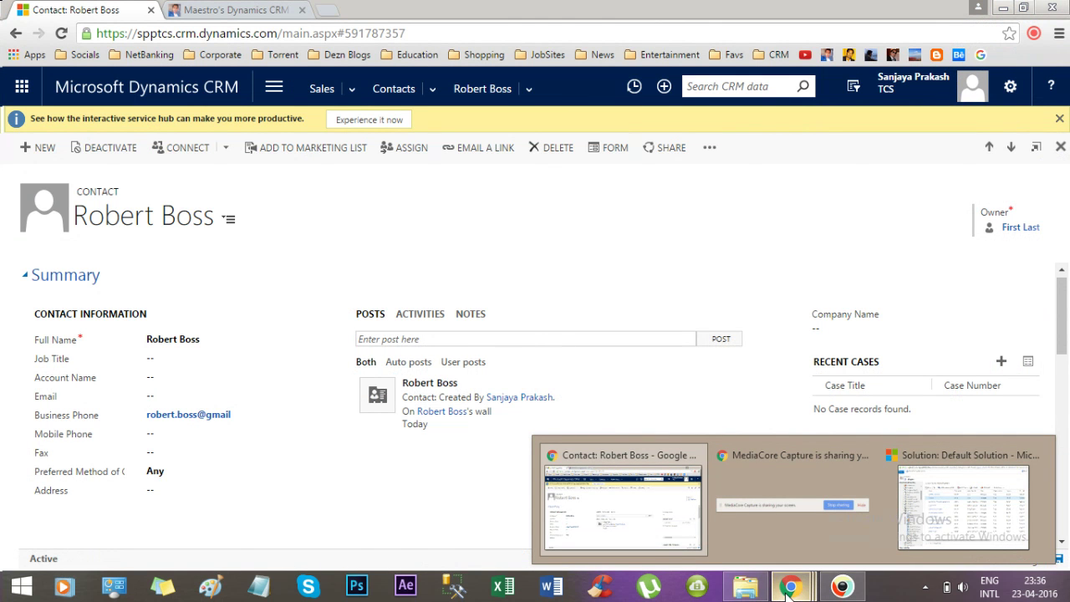
pyautogui.click(840, 589)
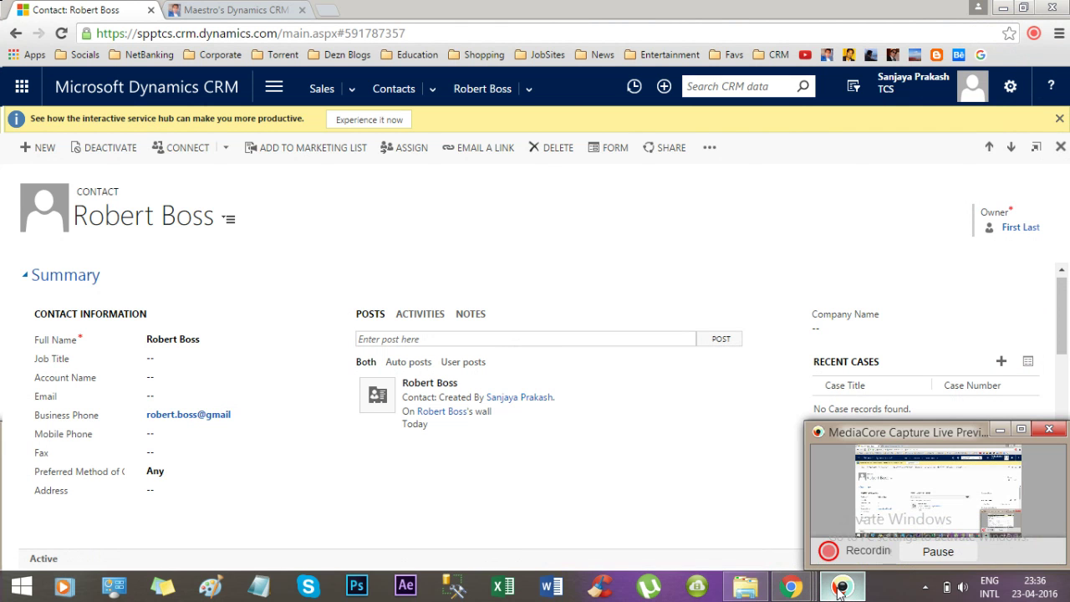